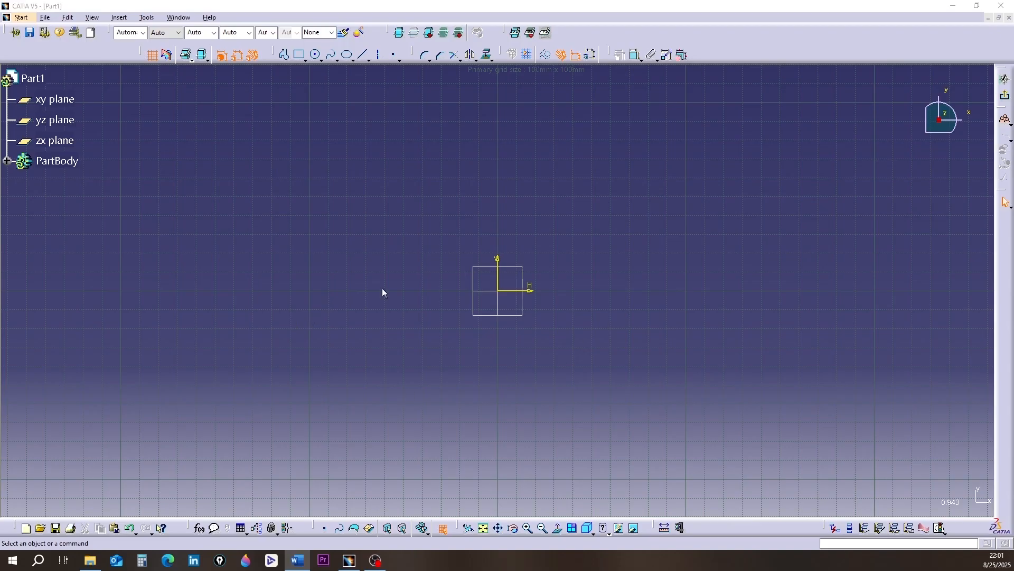
Step: Undock the Constraint toolbar and float it over the sketch area
drag(596, 96, 343, 169)
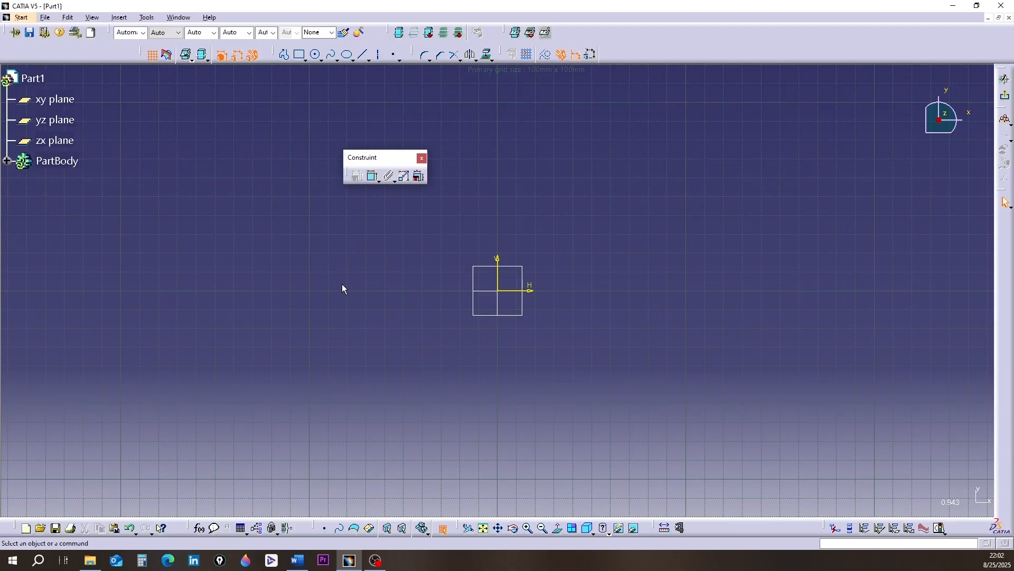
Step: Sketch a centered rectangle around the sketch origin
click(306, 60)
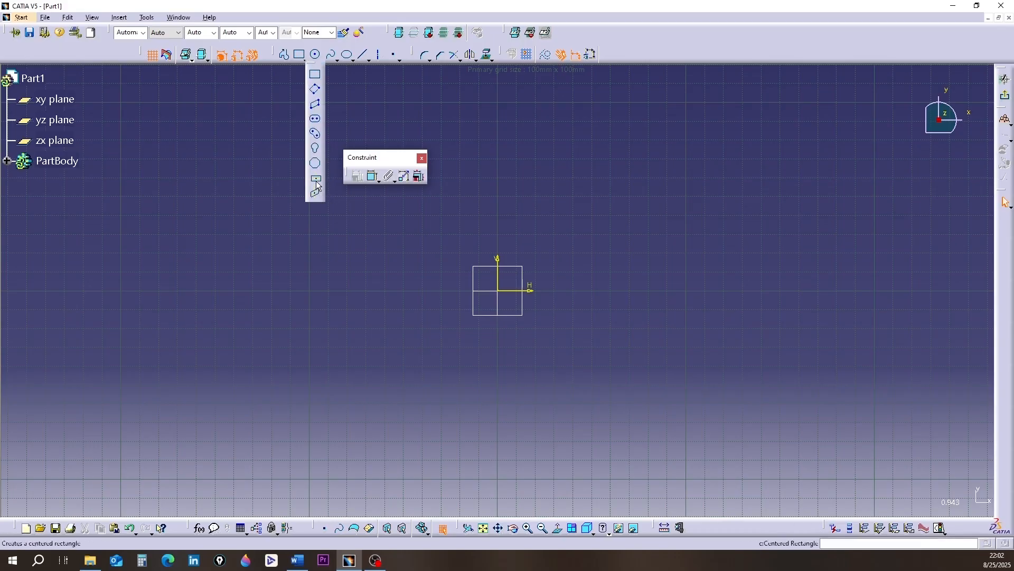
click(498, 290)
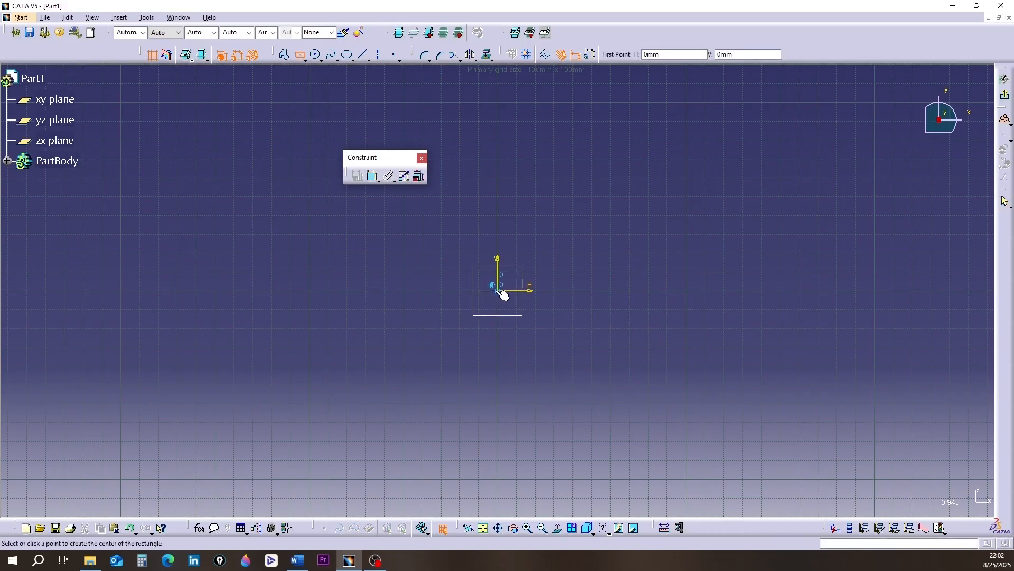
click(345, 391)
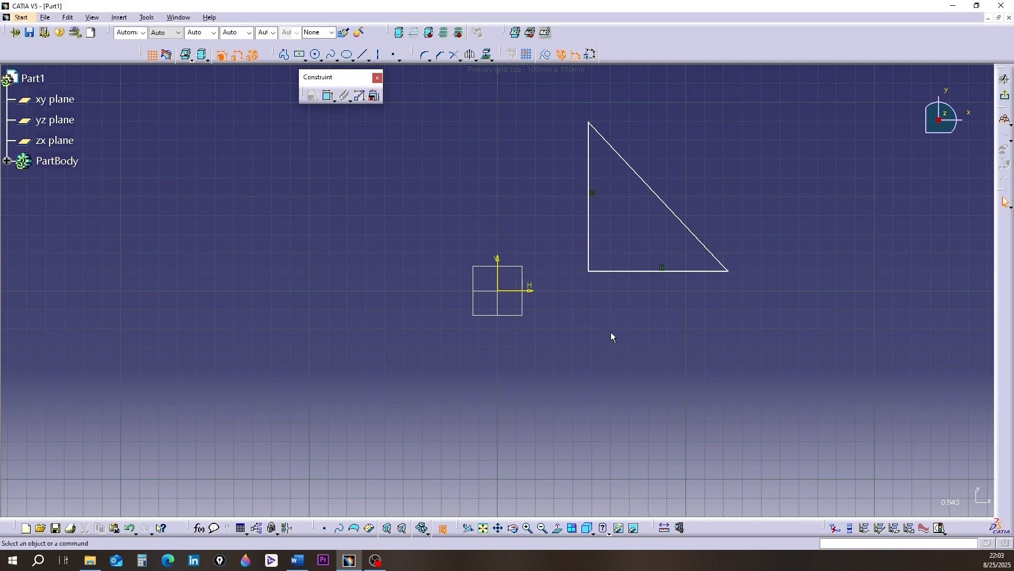
Step: Expand PartBody and Sketch.1 in the specification tree to list the triangle's geometry elements
click(7, 161)
click(22, 182)
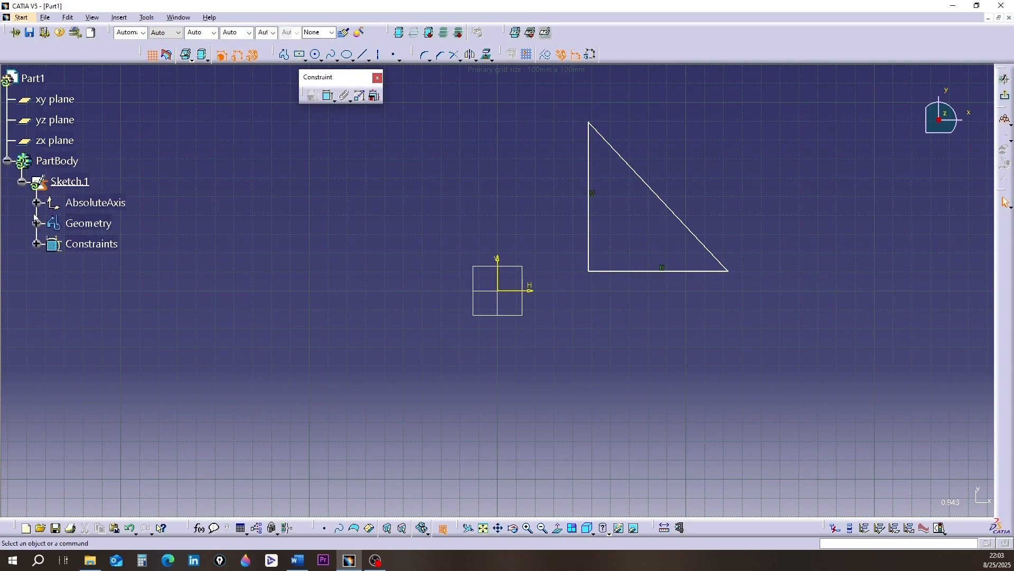
click(36, 223)
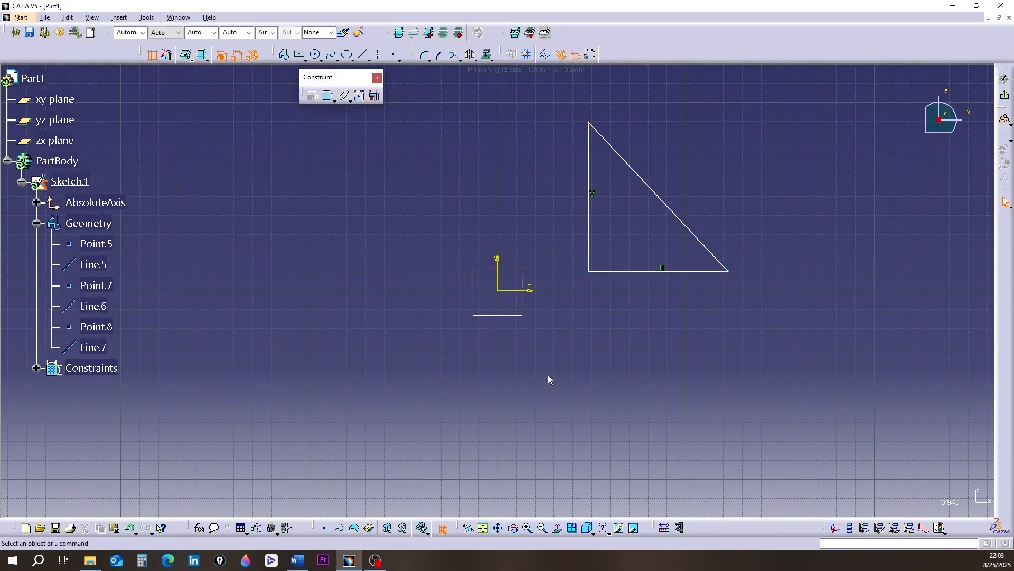
Step: Examine the selection highlighting on the triangle's horizontal line and on all sketch elements, and clear the selection
click(646, 270)
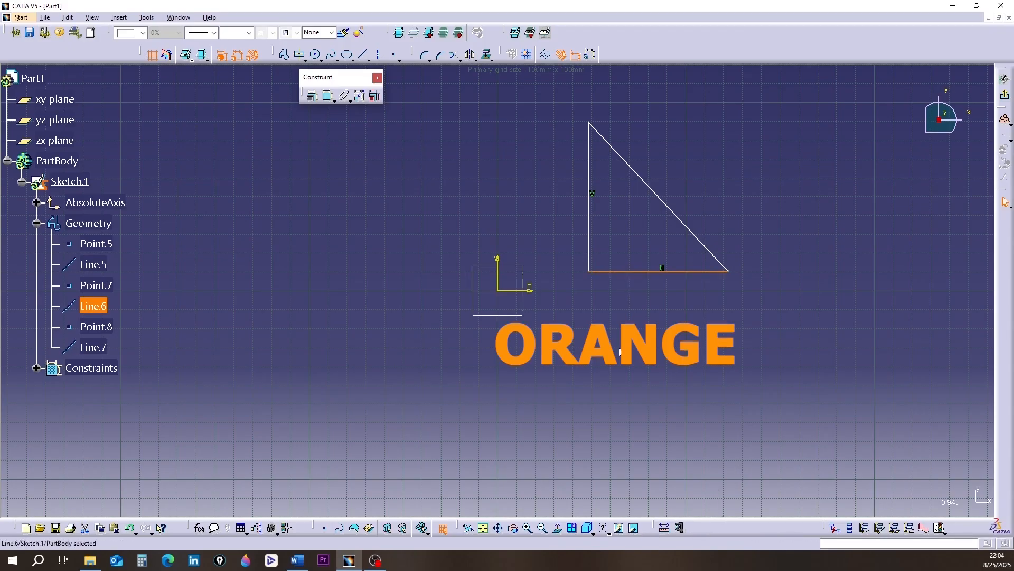
key(ctrl+a)
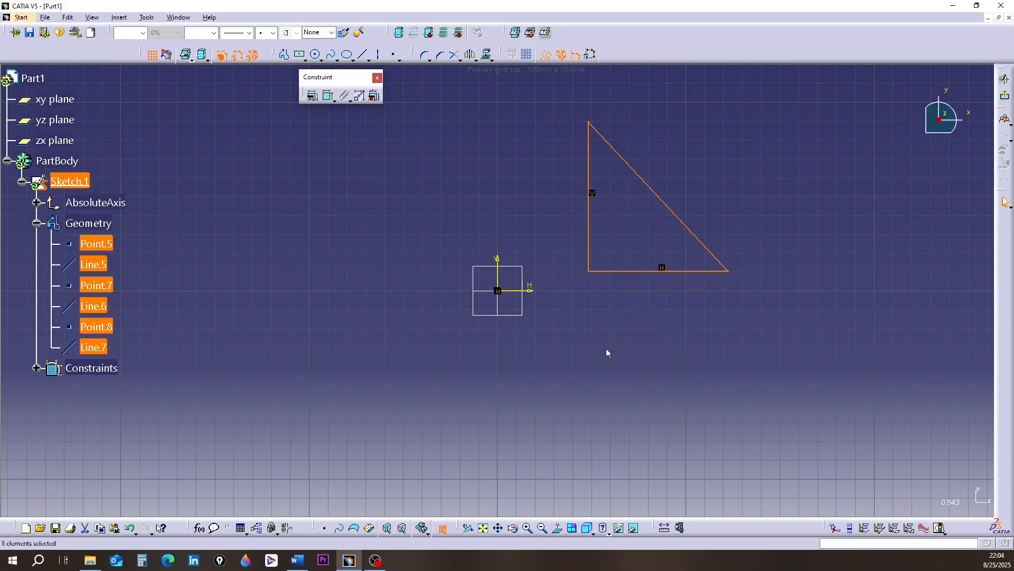
click(366, 372)
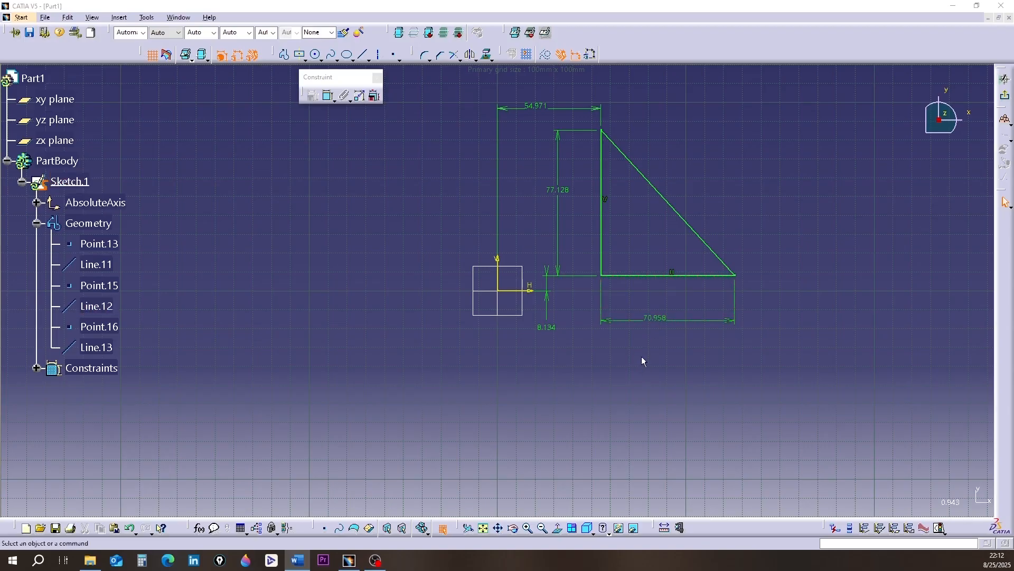
Step: Set the length dimension of the triangle's horizontal base to 35 mm
double_click(654, 318)
drag(623, 388, 628, 352)
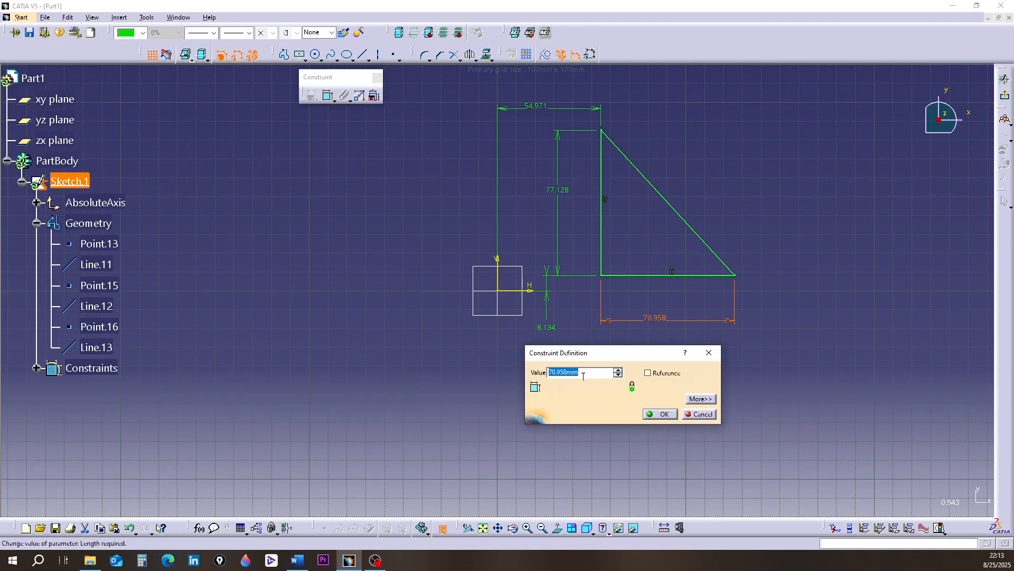
text(35)
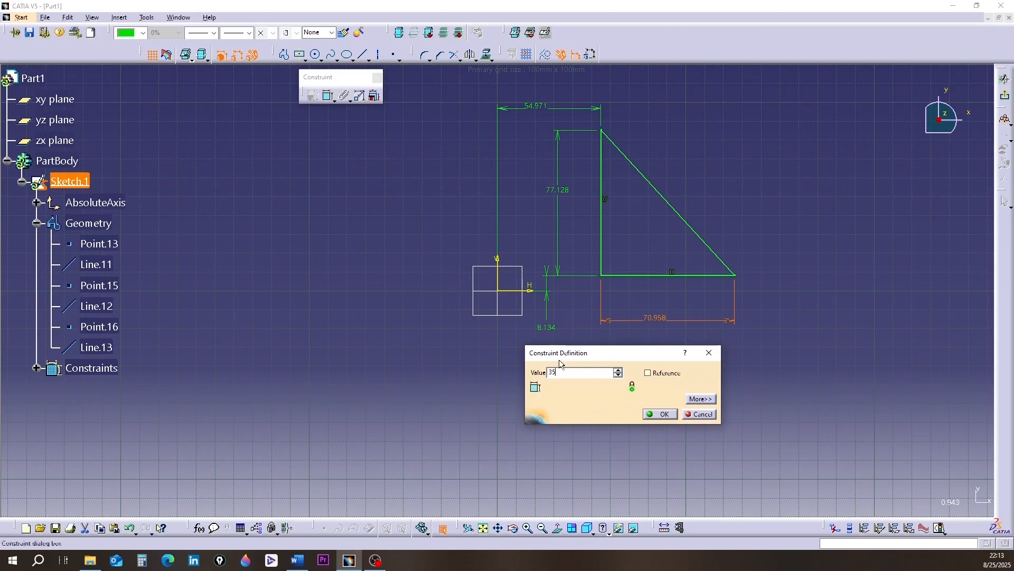
click(663, 417)
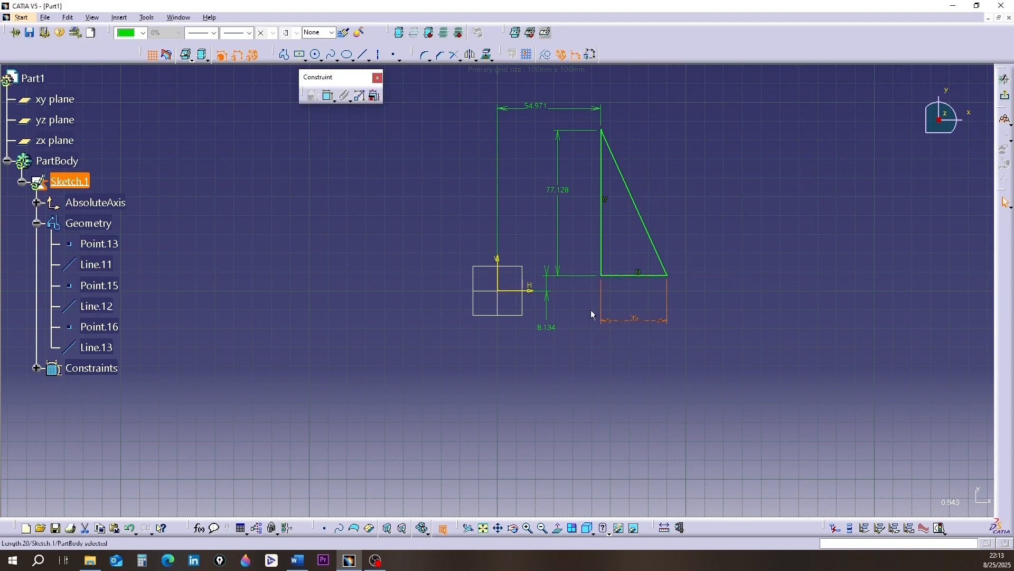
click(641, 324)
key(Escape)
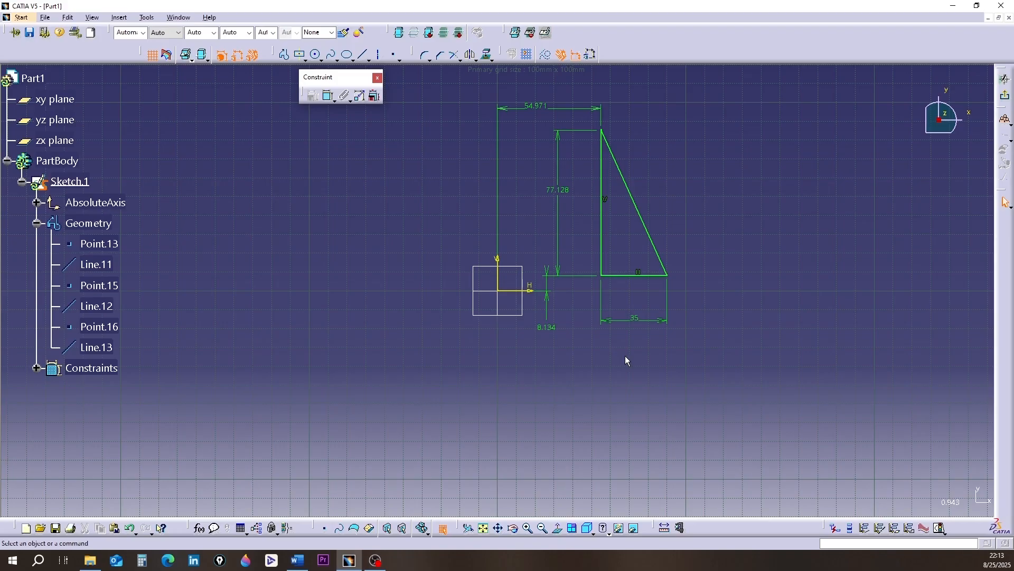
Step: Set the length dimension of the triangle's vertical side to 30.5 mm
double_click(558, 194)
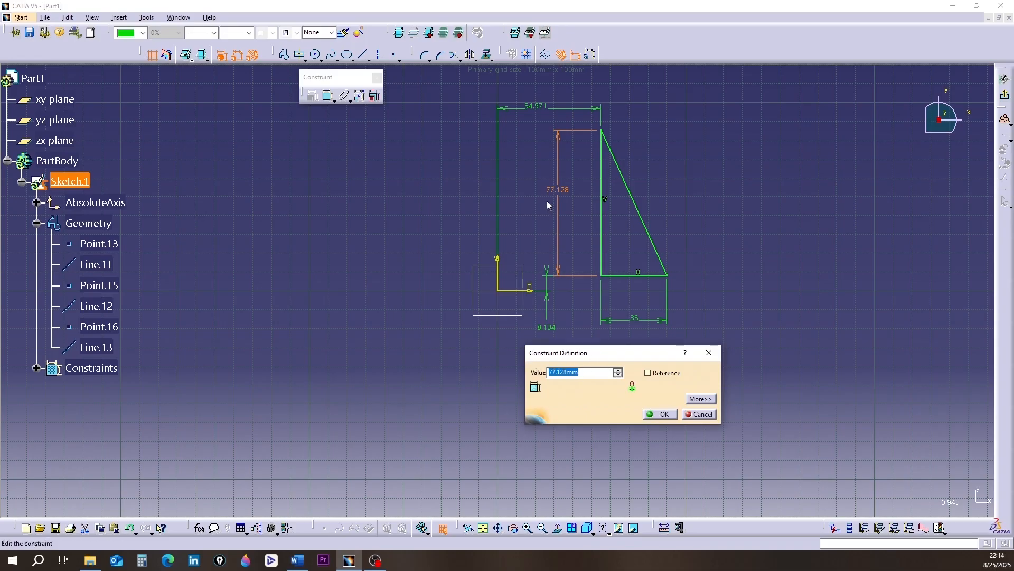
mouse_move(582, 372)
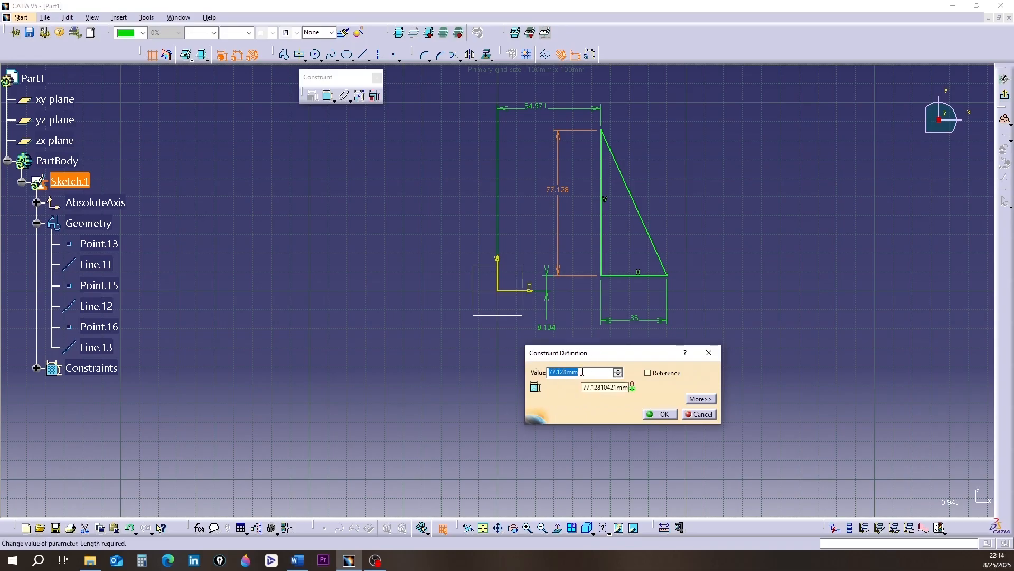
text(30.5)
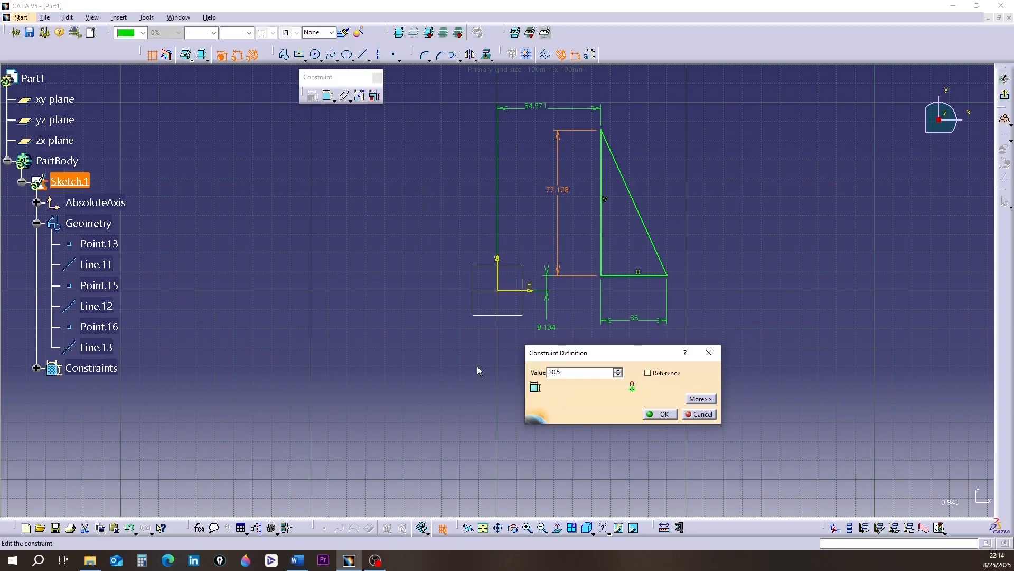
click(661, 413)
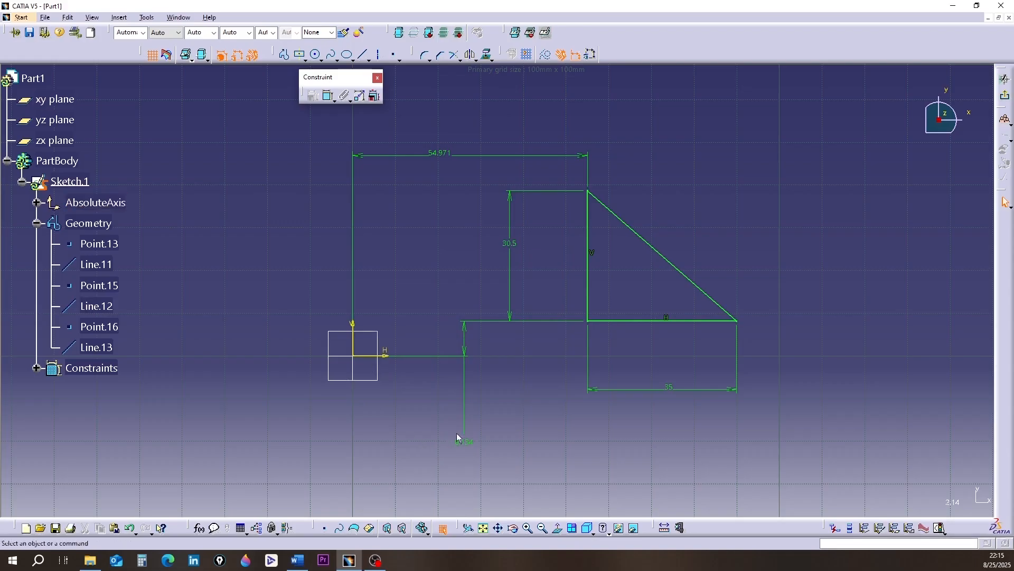
Step: Set the offset from the horizontal axis to the triangle's base to 30 mm, with maximum tolerance 0.05 mm and minimum tolerance 0.02 mm
double_click(466, 446)
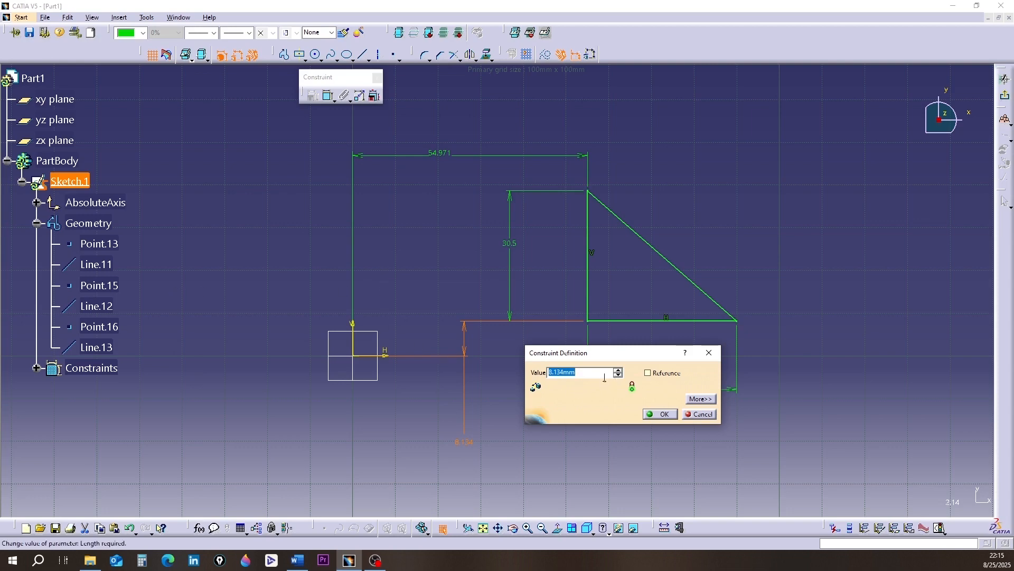
text(30)
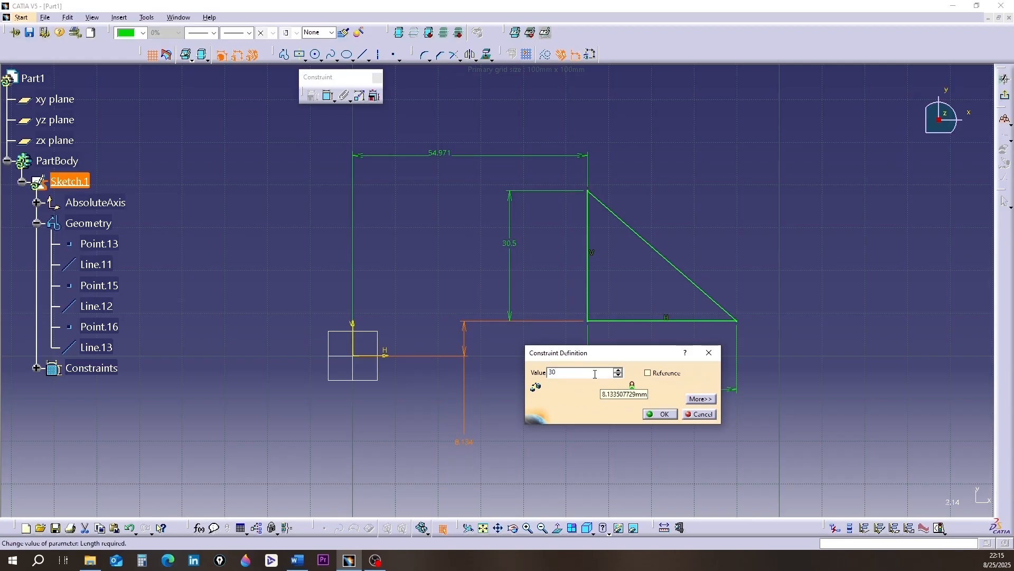
right_click(564, 374)
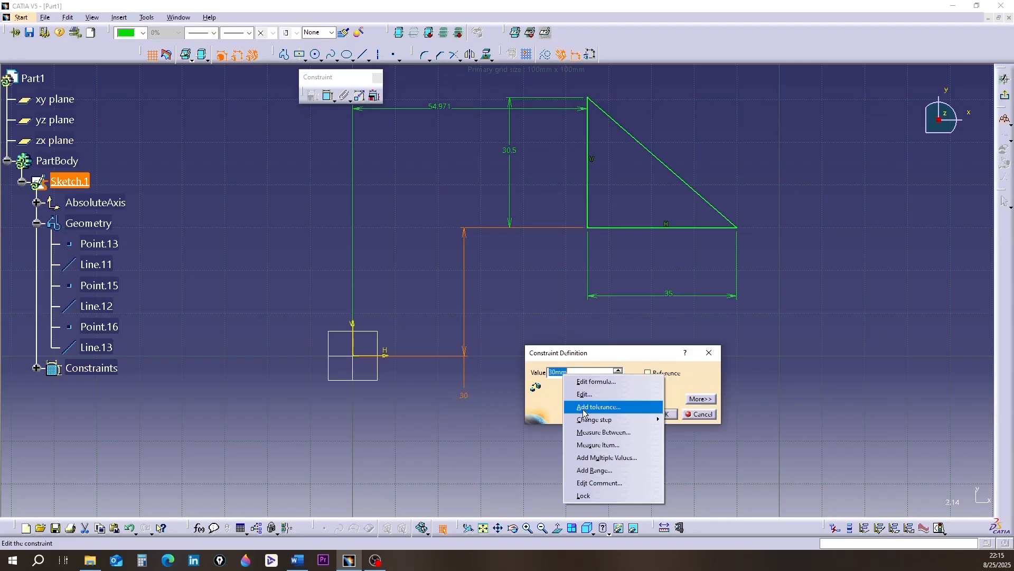
click(584, 408)
drag(437, 389, 494, 376)
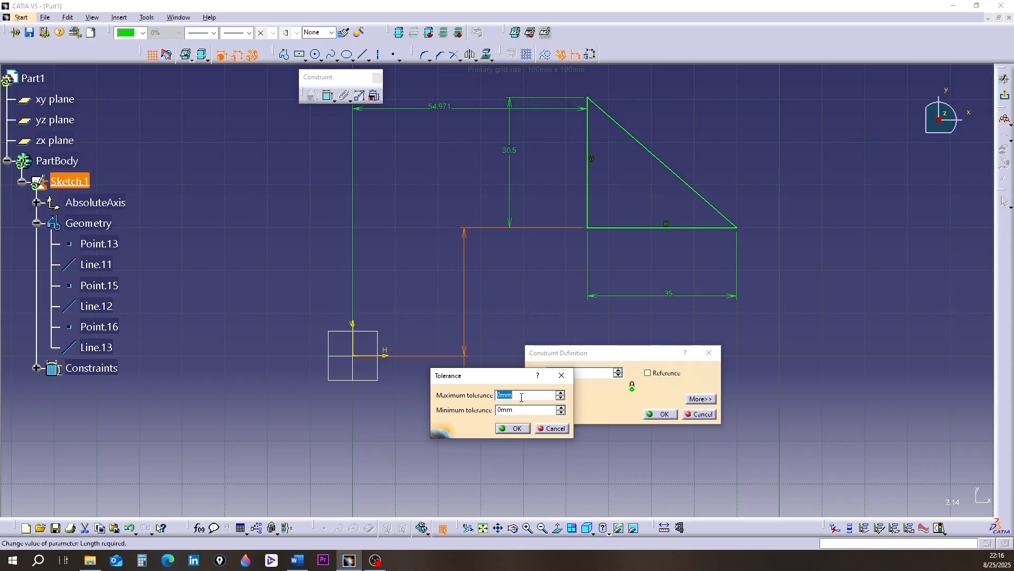
text(0.05)
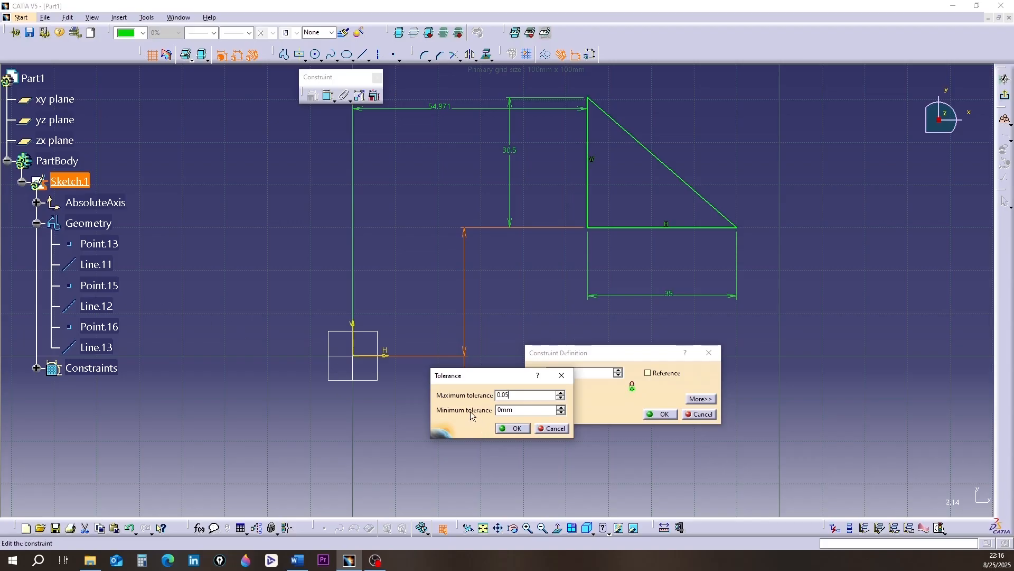
click(528, 410)
text(0.02)
click(514, 428)
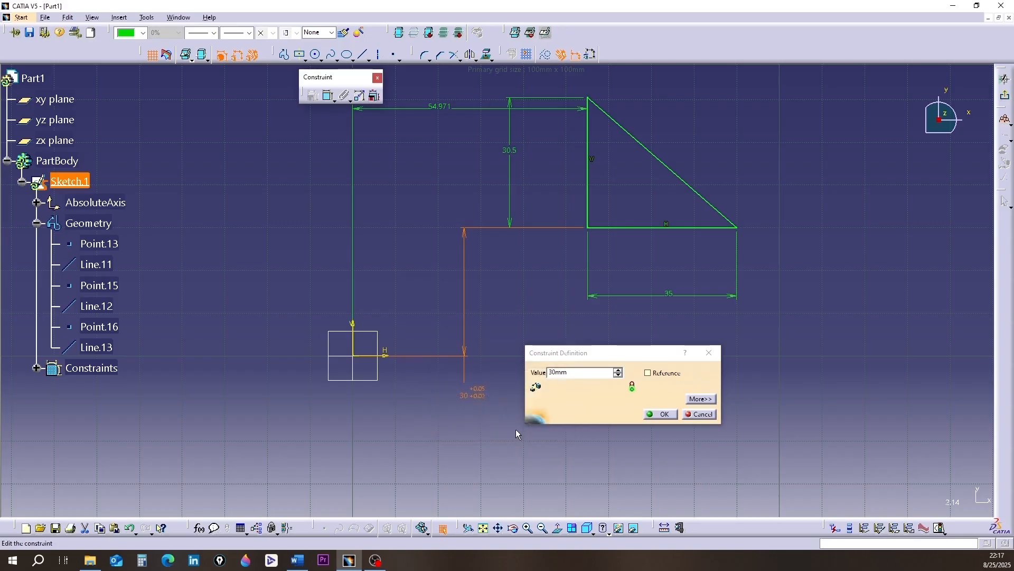
click(663, 414)
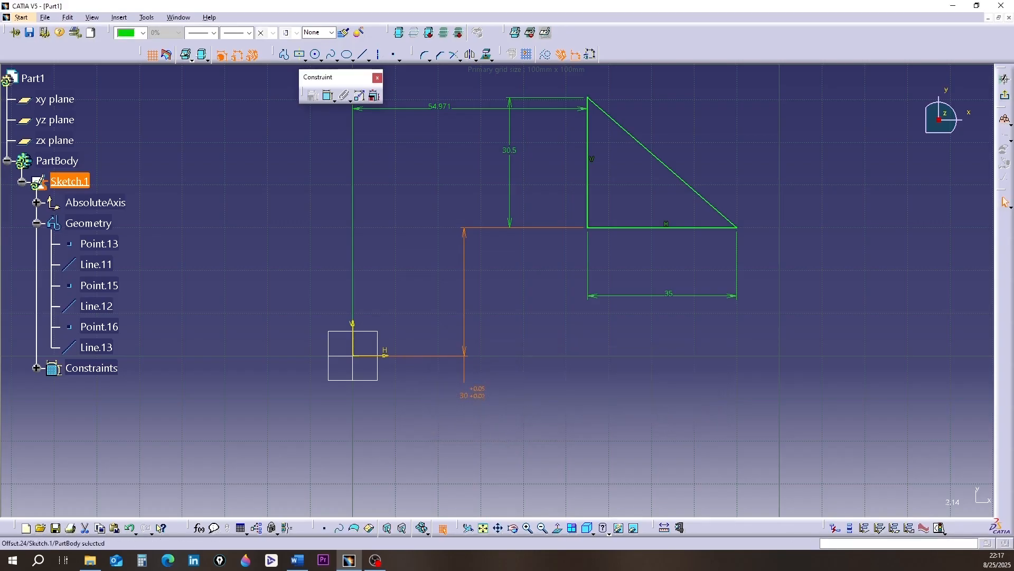
click(427, 410)
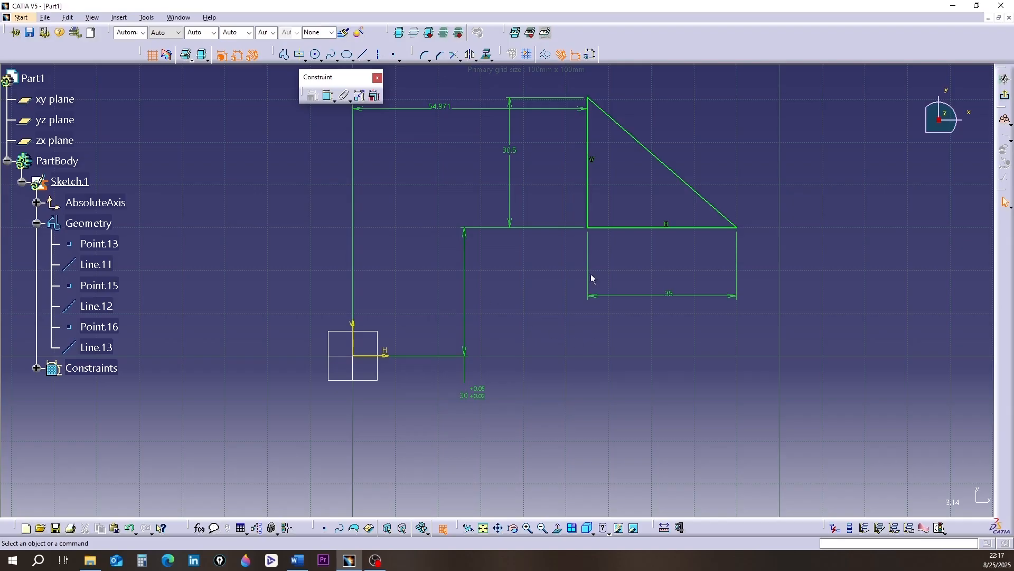
Step: Set the offset from the vertical axis to the triangle's vertical side to 40 mm, with tolerances of 0.05 mm and -0.05 mm
double_click(440, 109)
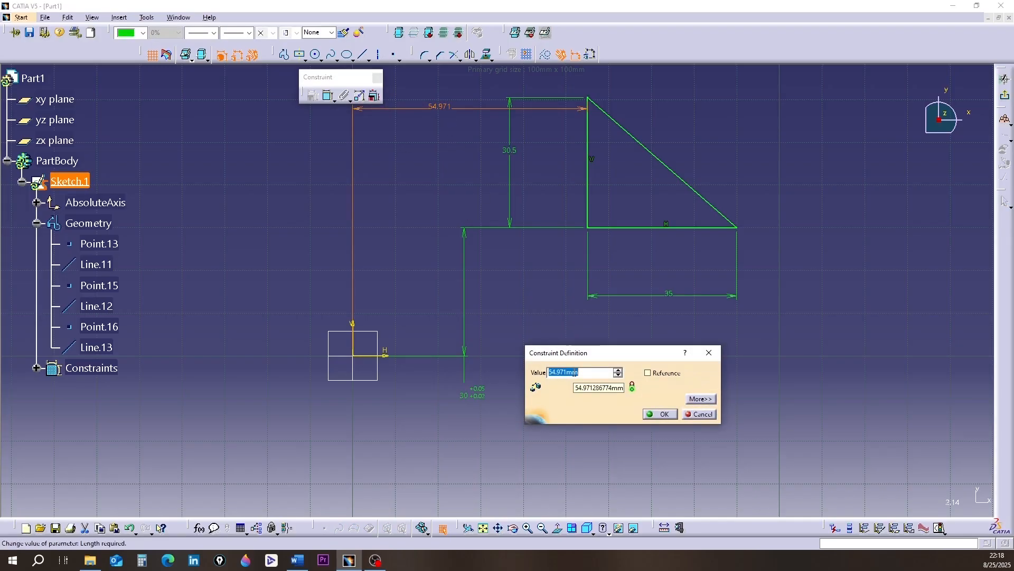
text(40)
right_click(583, 373)
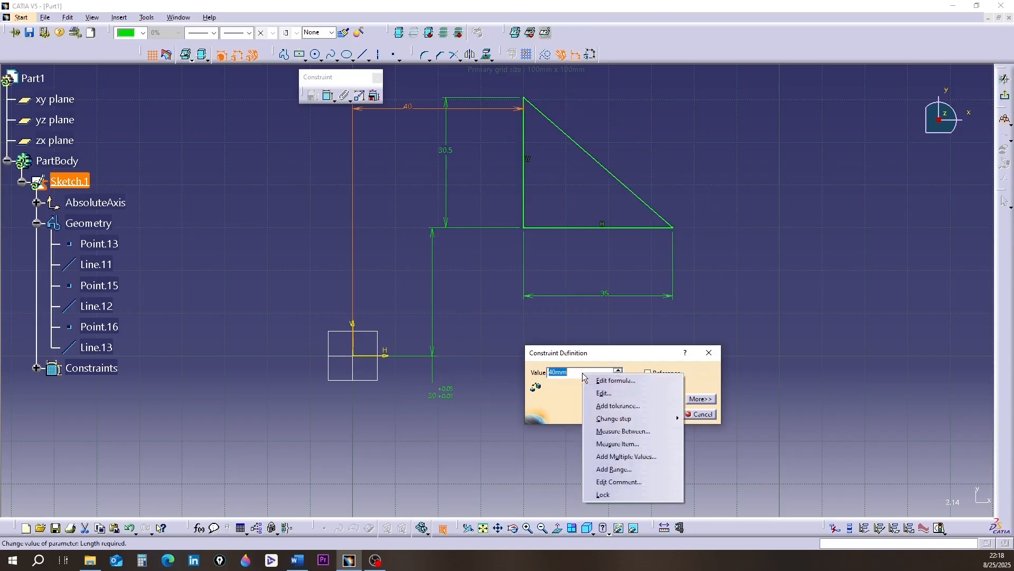
click(618, 406)
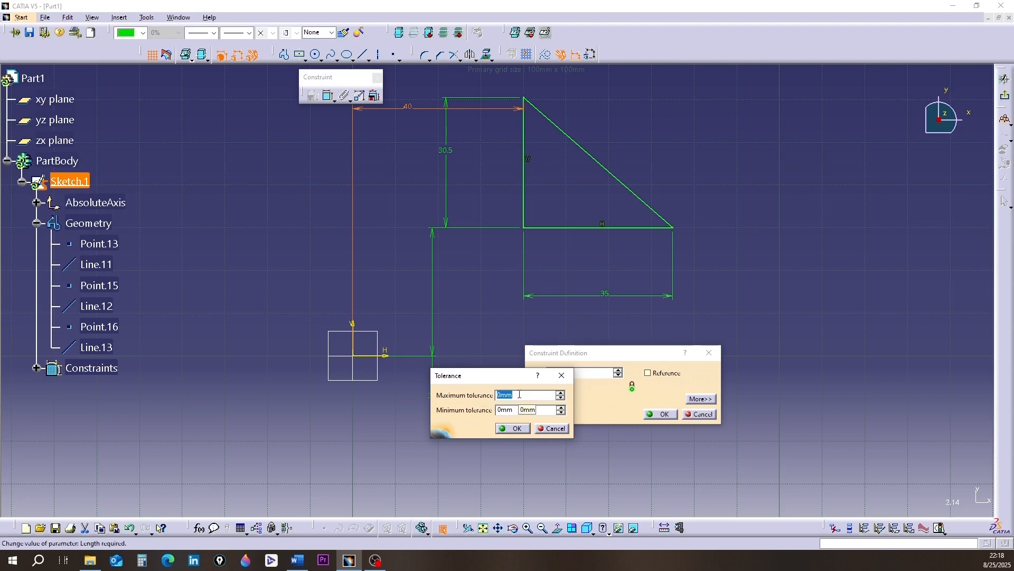
text(0.05)
key(Tab)
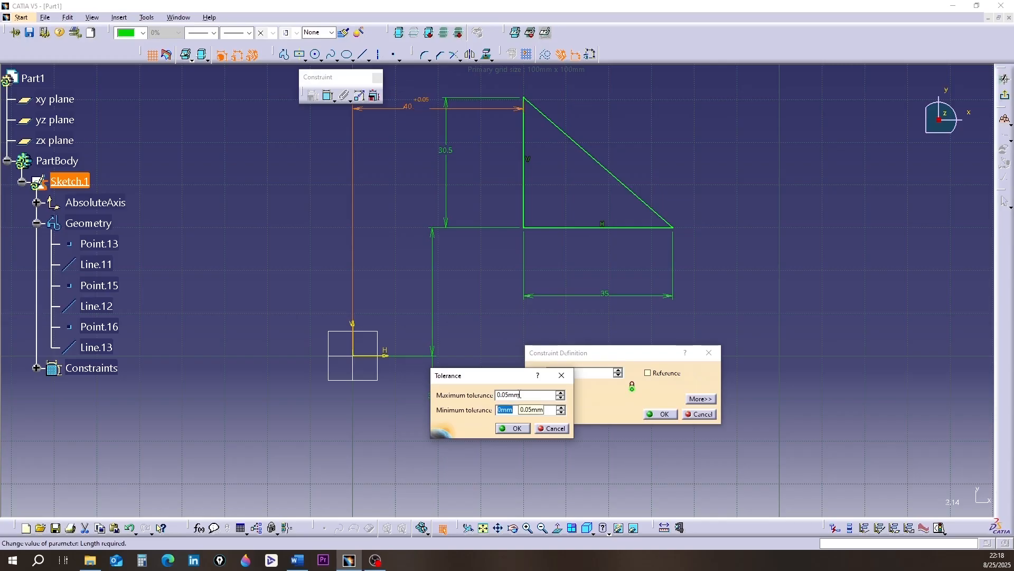
text(-)
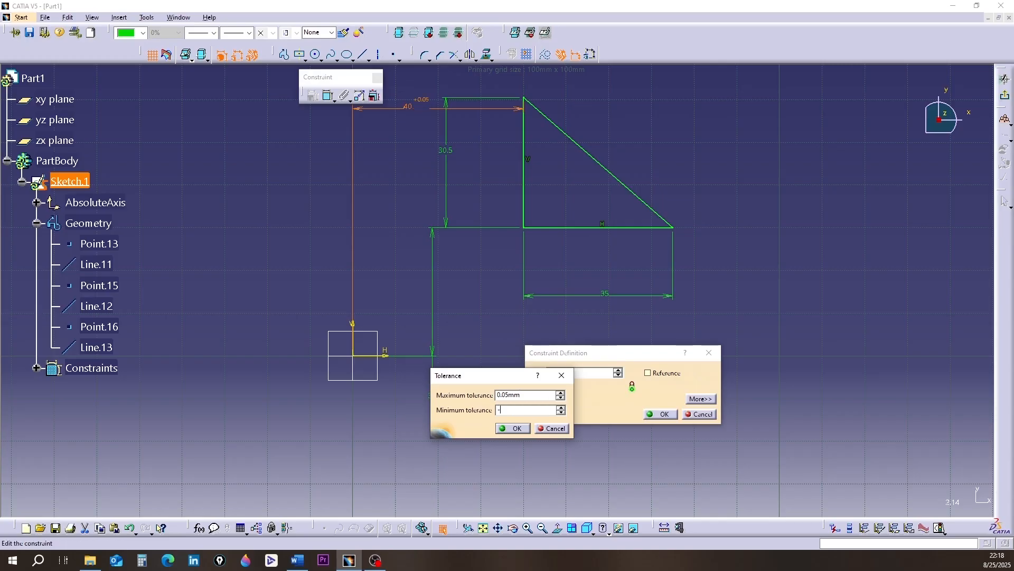
text(0.05)
key(Return)
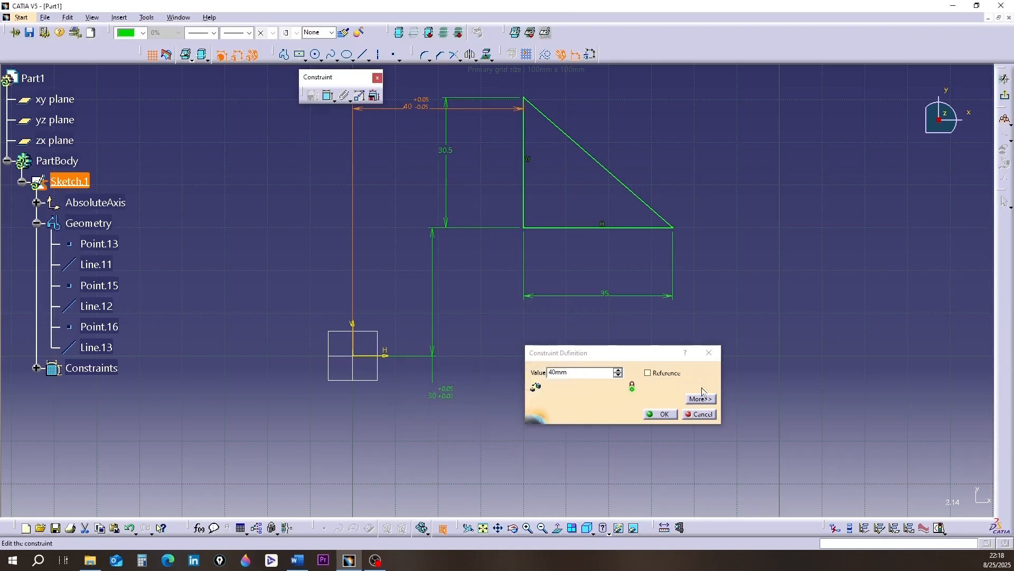
click(662, 413)
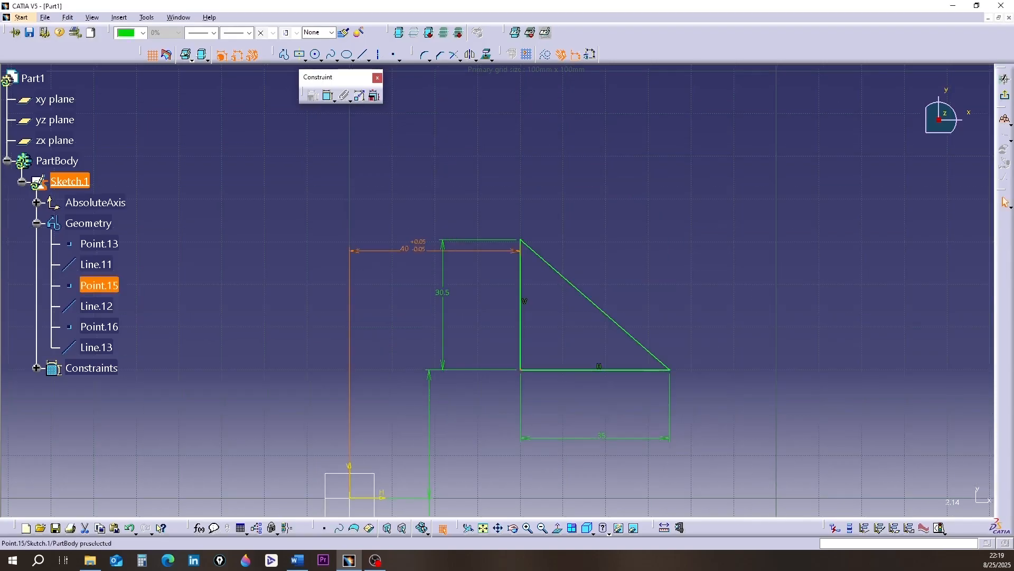
click(383, 223)
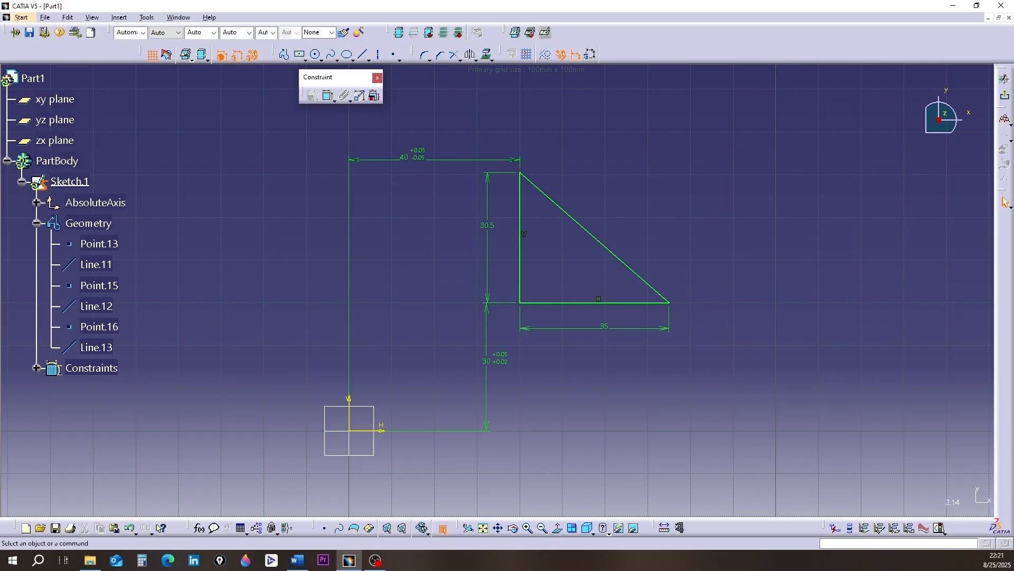
Step: Add a second, unconstrained right triangle with a vertical and a horizontal leg to the right of the constrained triangle
click(363, 54)
key(Escape)
key(ctrl+v)
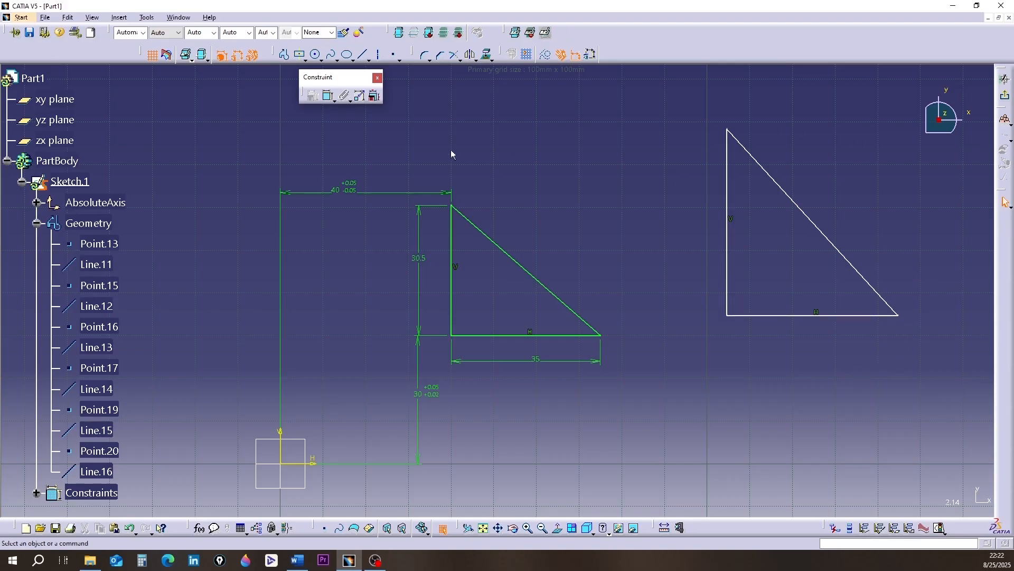
Step: Dimension the lengths of the second triangle's vertical side and horizontal base
click(329, 97)
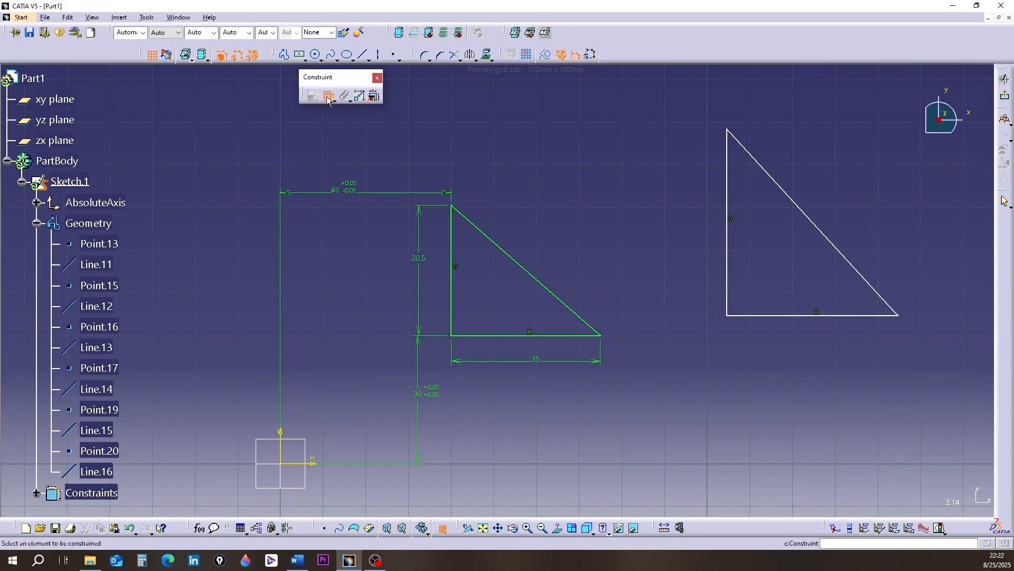
click(732, 248)
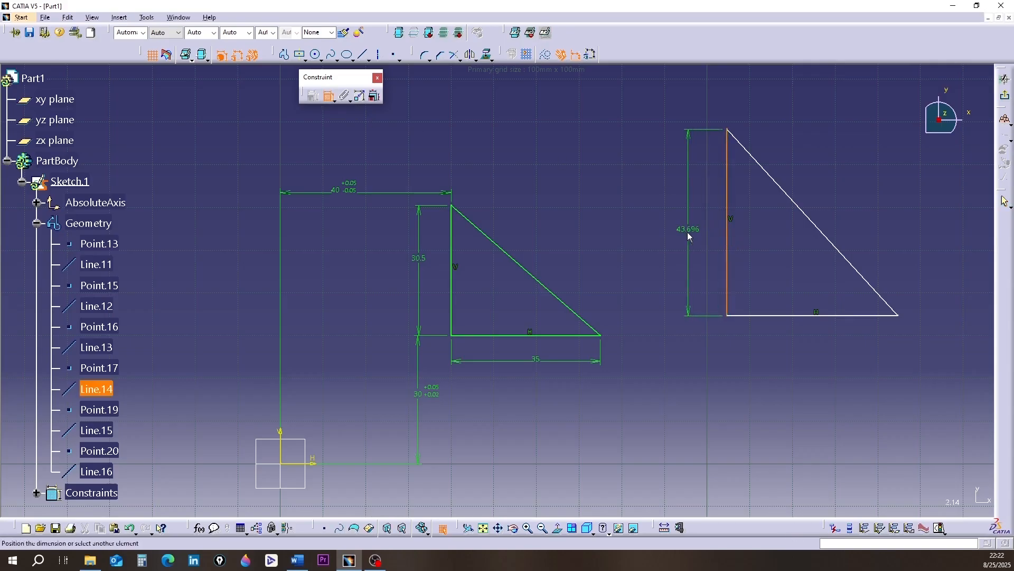
click(685, 233)
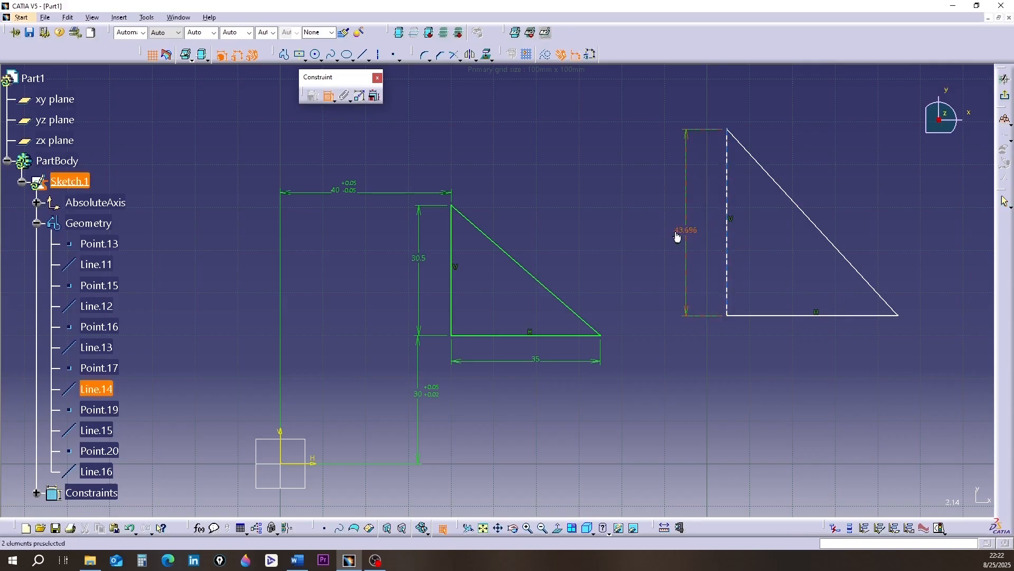
click(769, 316)
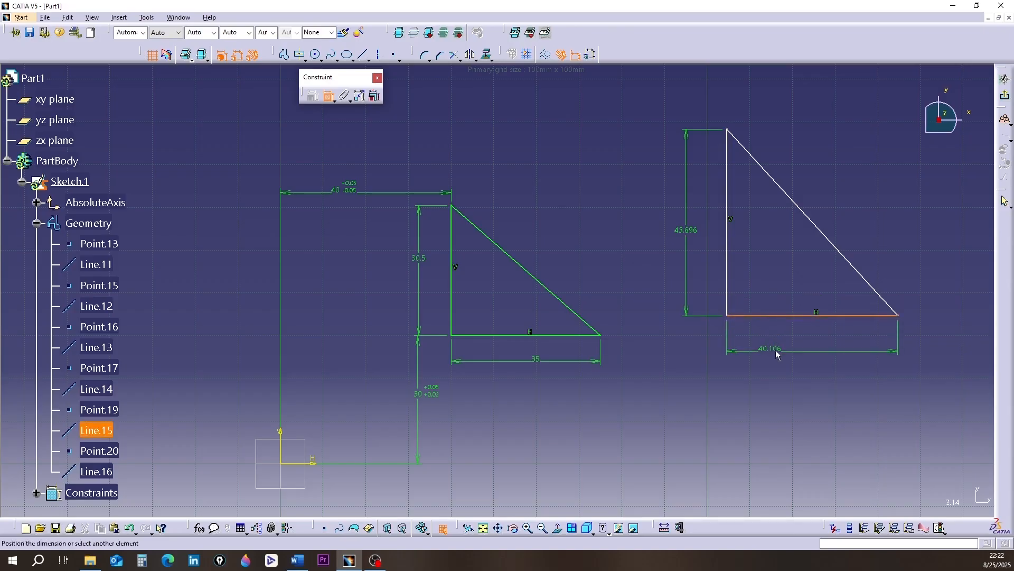
click(776, 351)
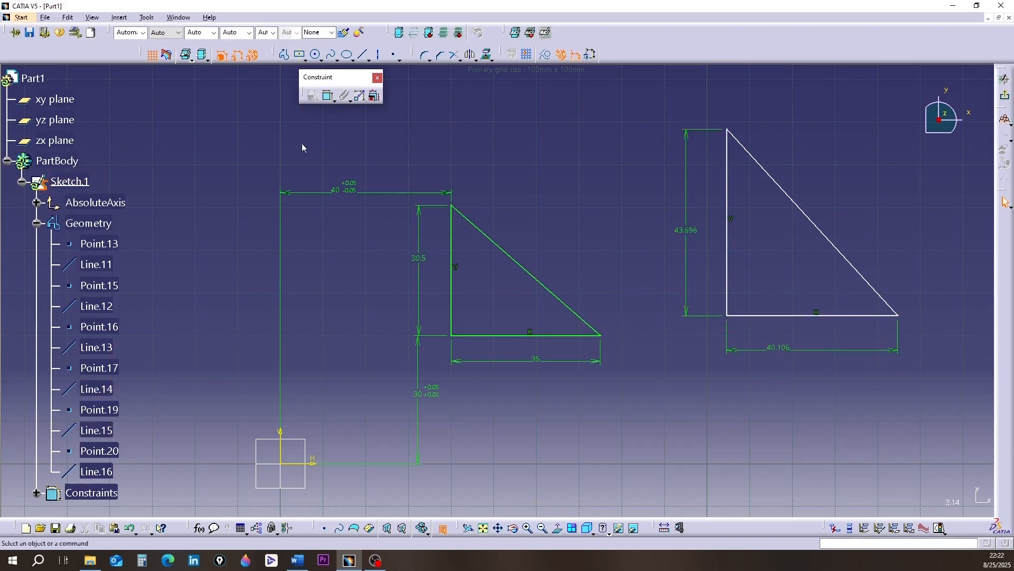
Step: Dimension the horizontal distance between the two triangles' vertical sides and the vertical distance between their bases
click(328, 96)
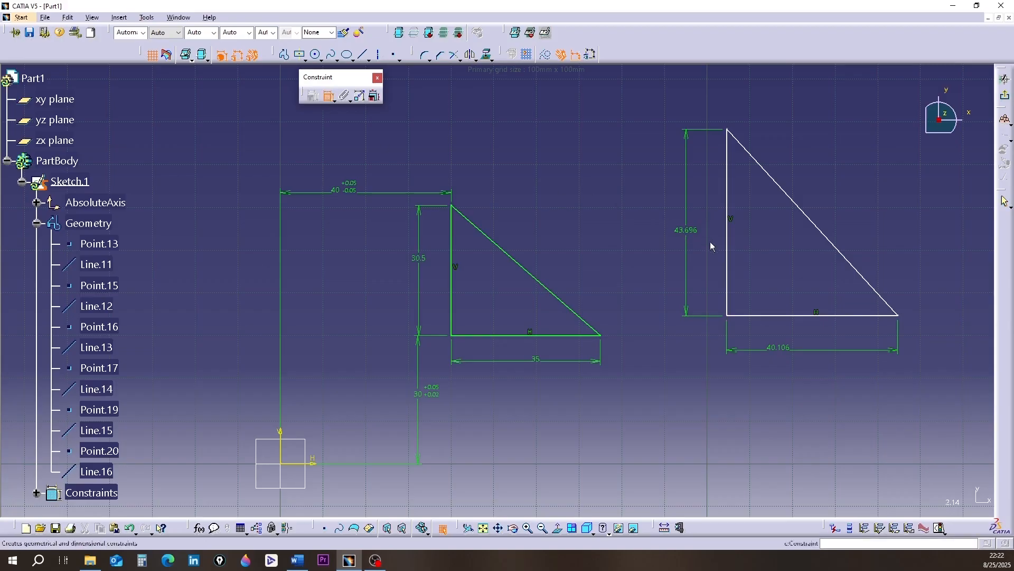
click(728, 245)
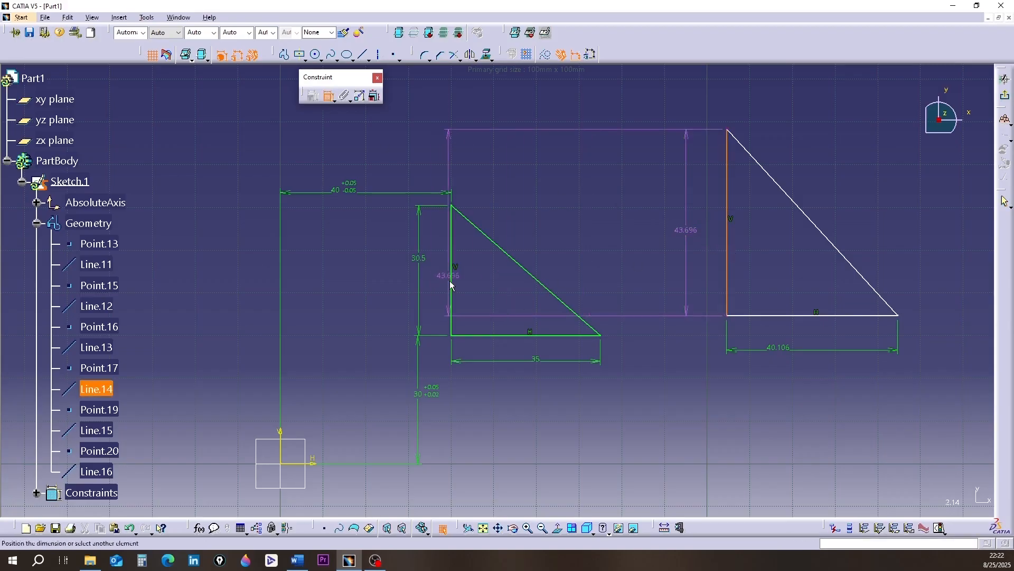
click(455, 285)
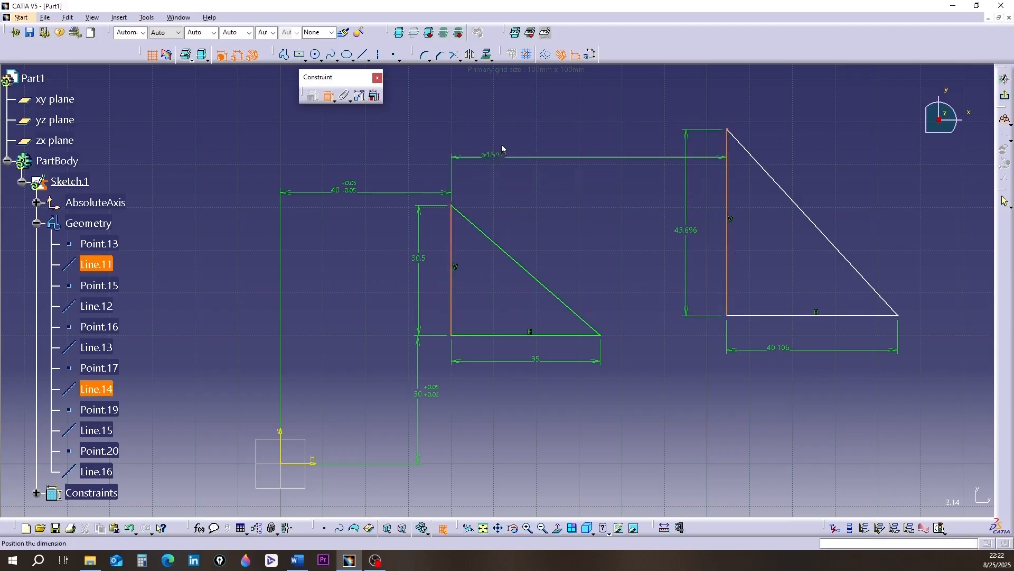
click(589, 115)
click(329, 102)
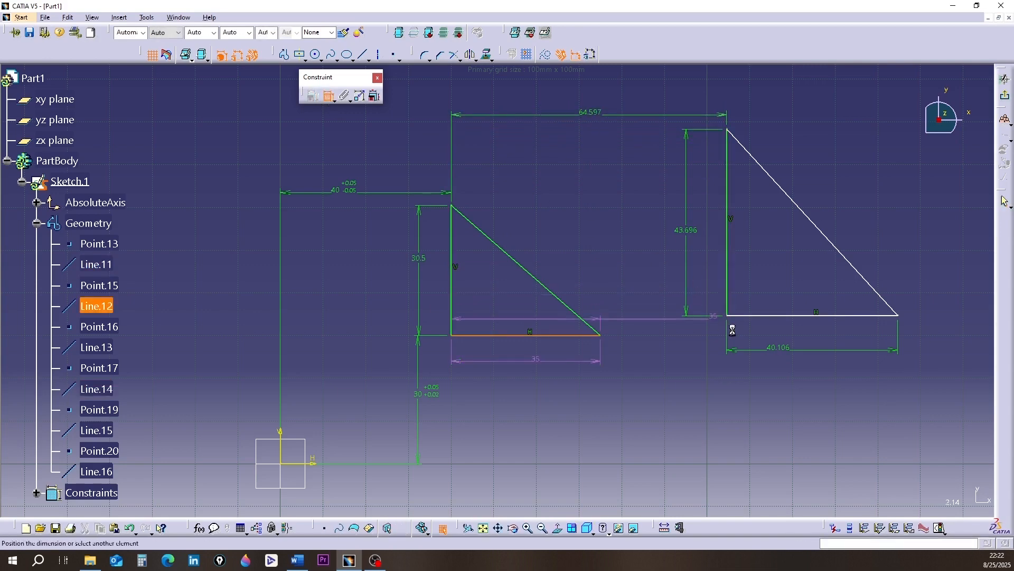
click(739, 316)
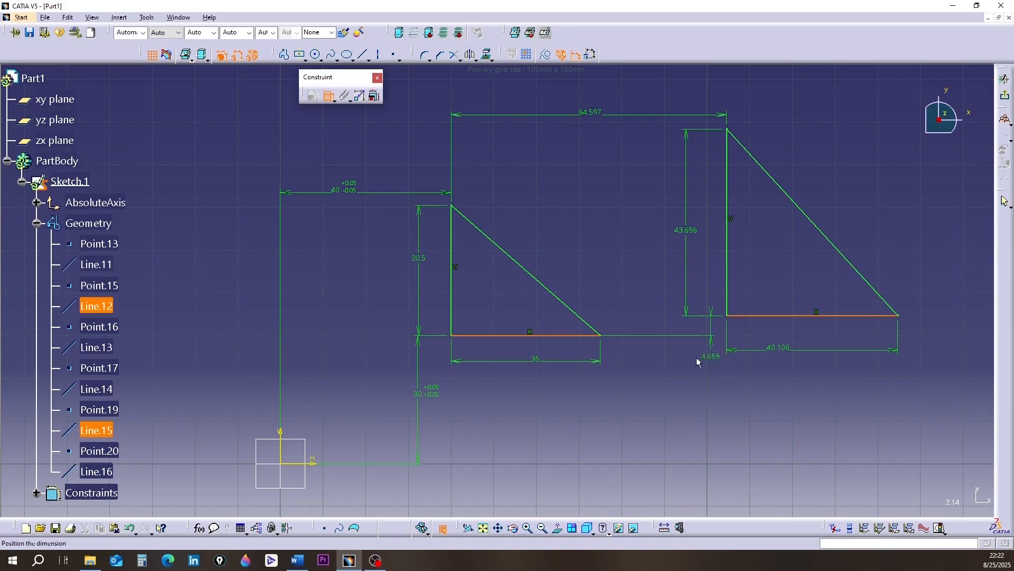
click(686, 380)
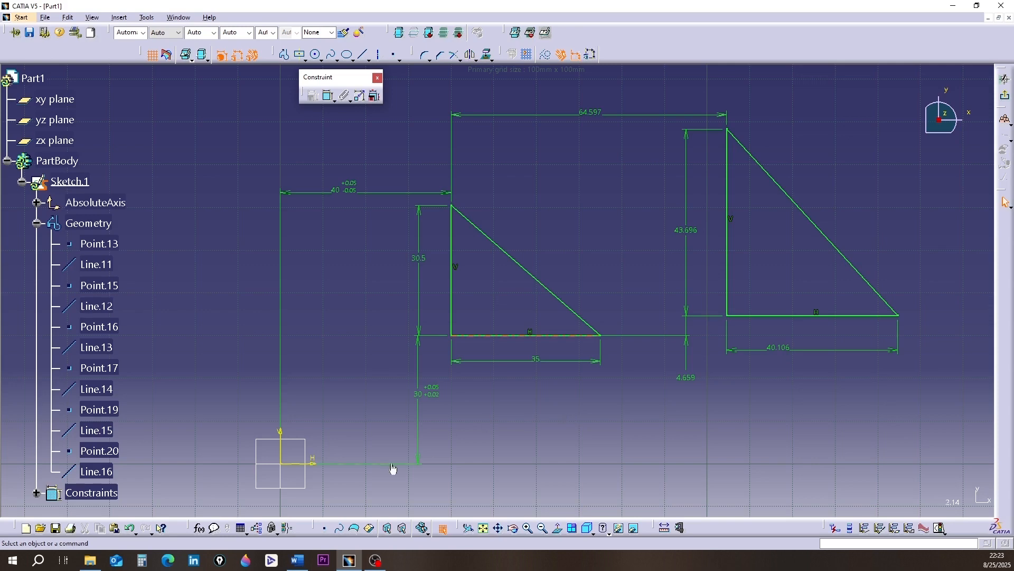
click(296, 464)
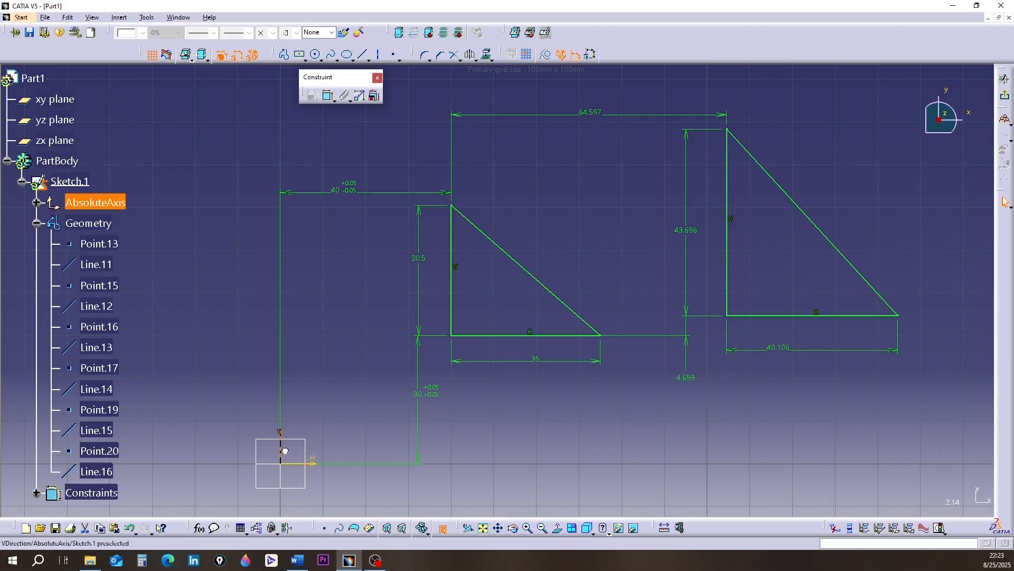
ctrl+click(300, 450)
click(513, 335)
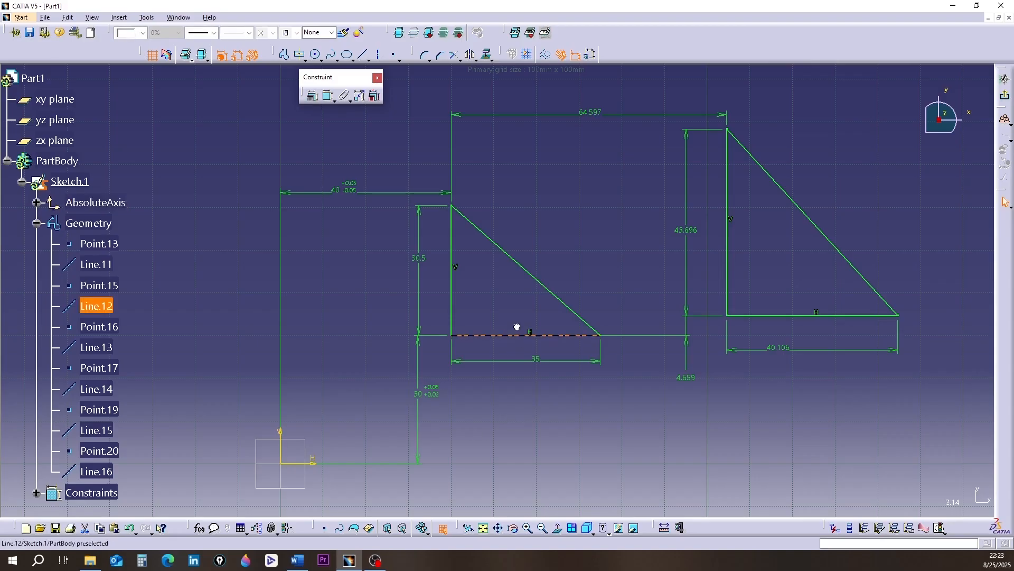
click(452, 315)
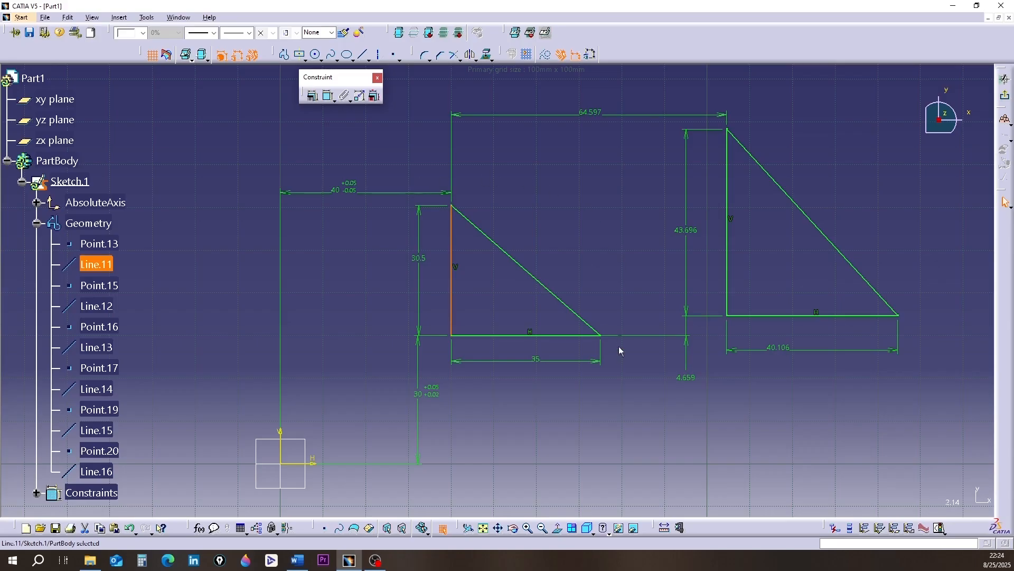
click(592, 200)
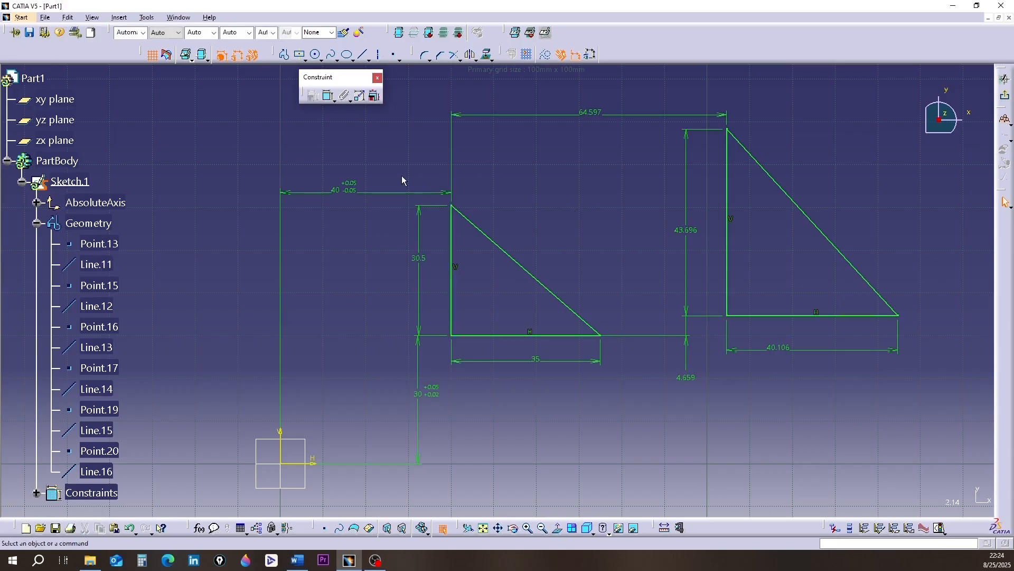
Step: Try setting the offset from the vertical axis to the first triangle's vertical side to 80 mm
double_click(344, 192)
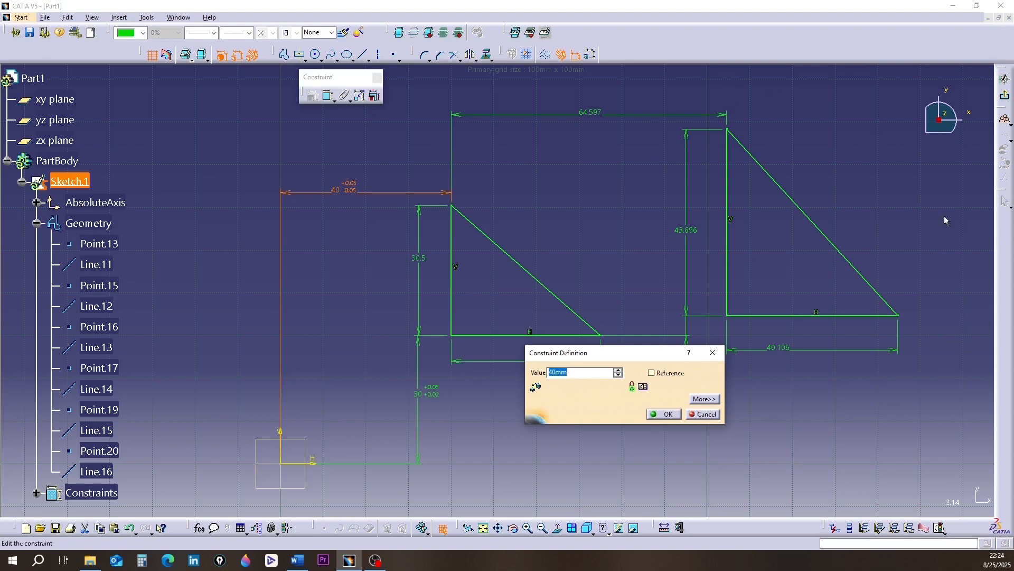
text(80)
click(666, 413)
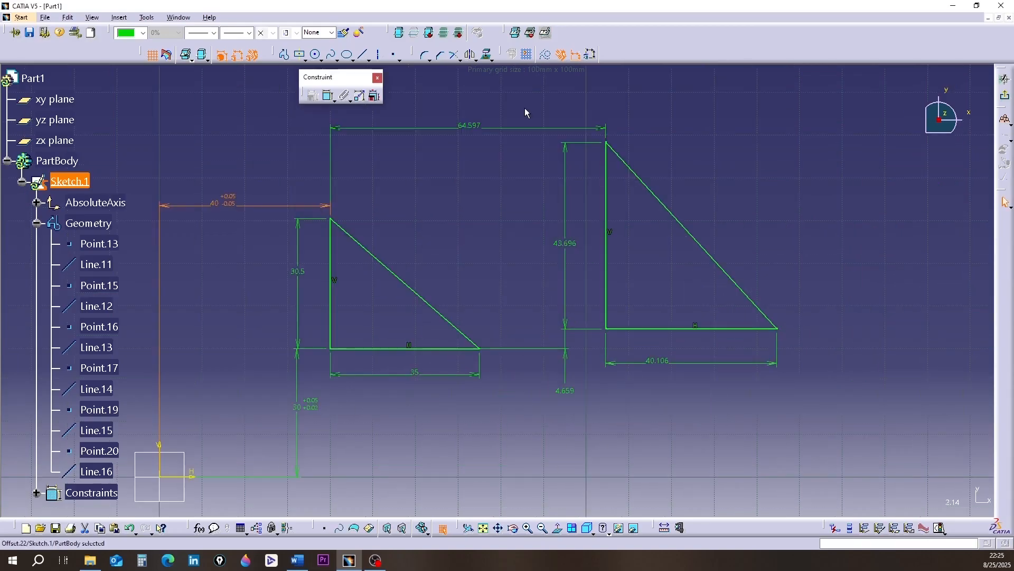
Step: Delete the entire second triangle together with its dimensions, keeping only the first triangle
drag(521, 103, 797, 402)
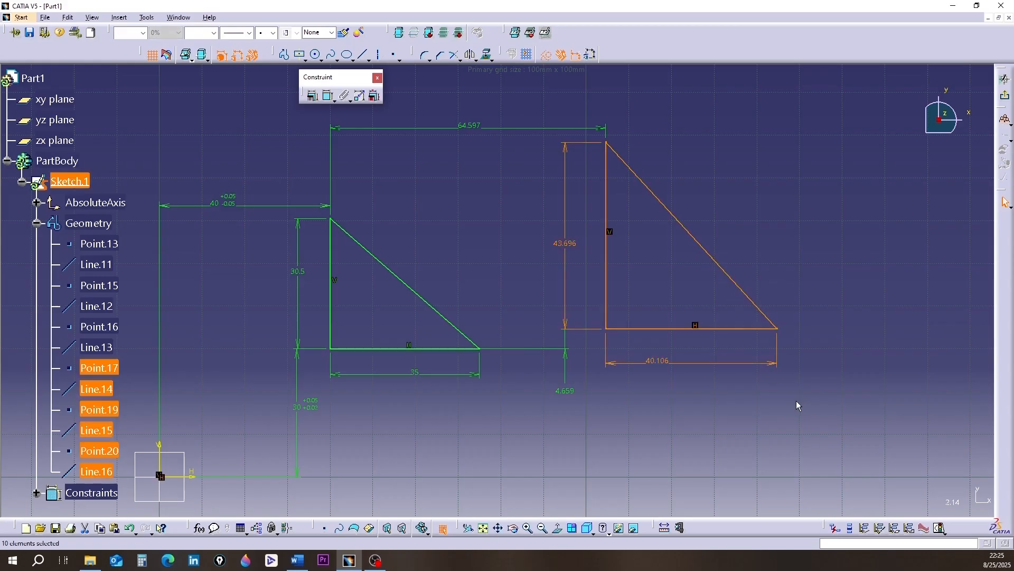
key(Delete)
mouse_move(469, 287)
middle_down()
mouse_move(519, 274)
mouse_move(534, 283)
middle_up()
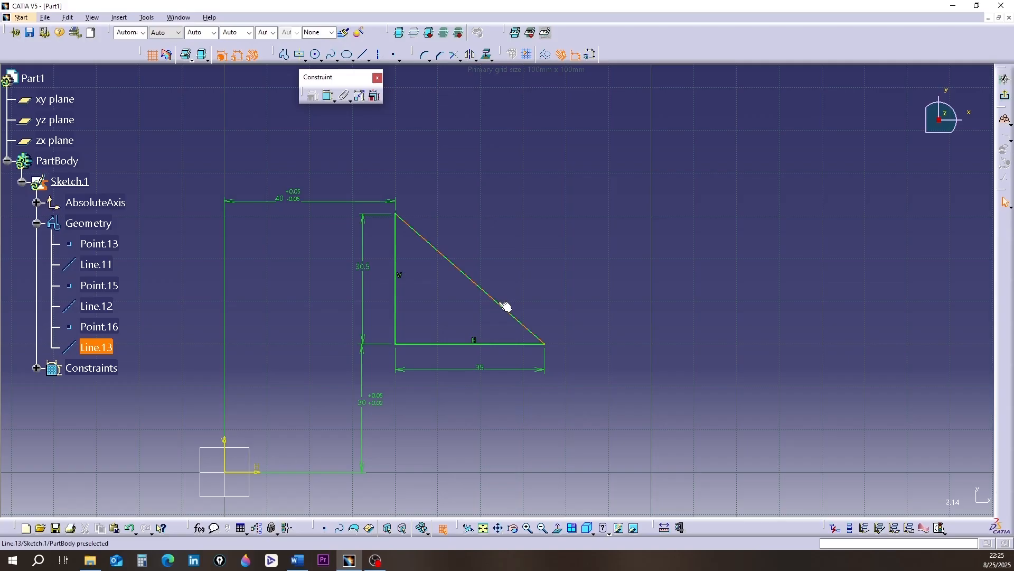
Step: Dimension the length of the triangle's hypotenuse and remove the length dimension of its horizontal base
click(328, 95)
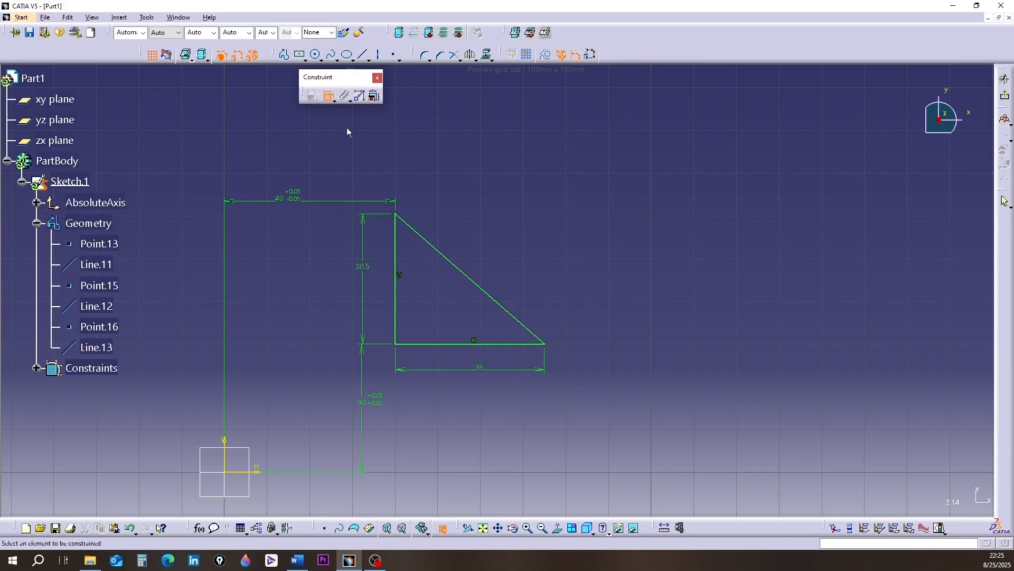
click(485, 292)
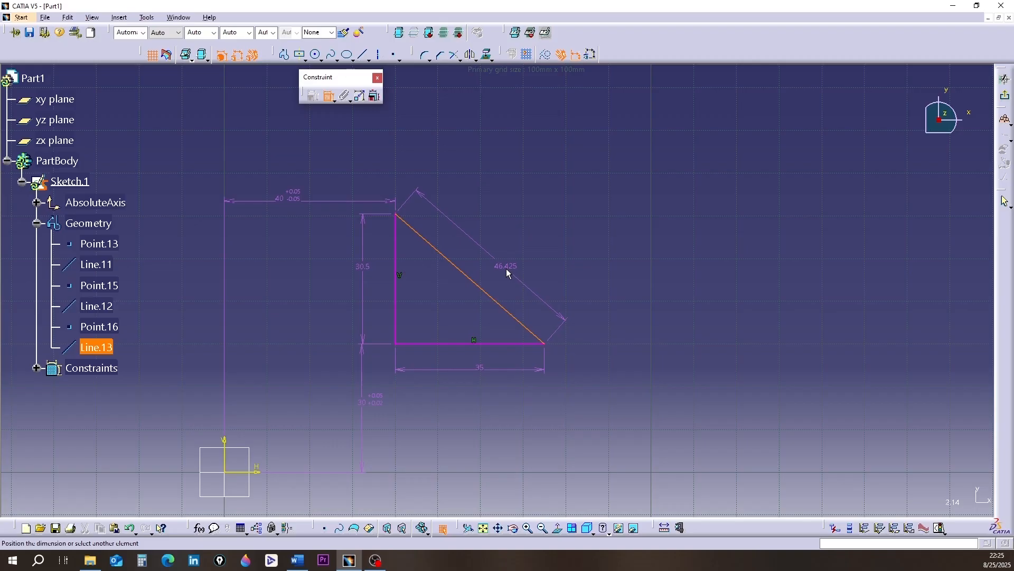
click(506, 268)
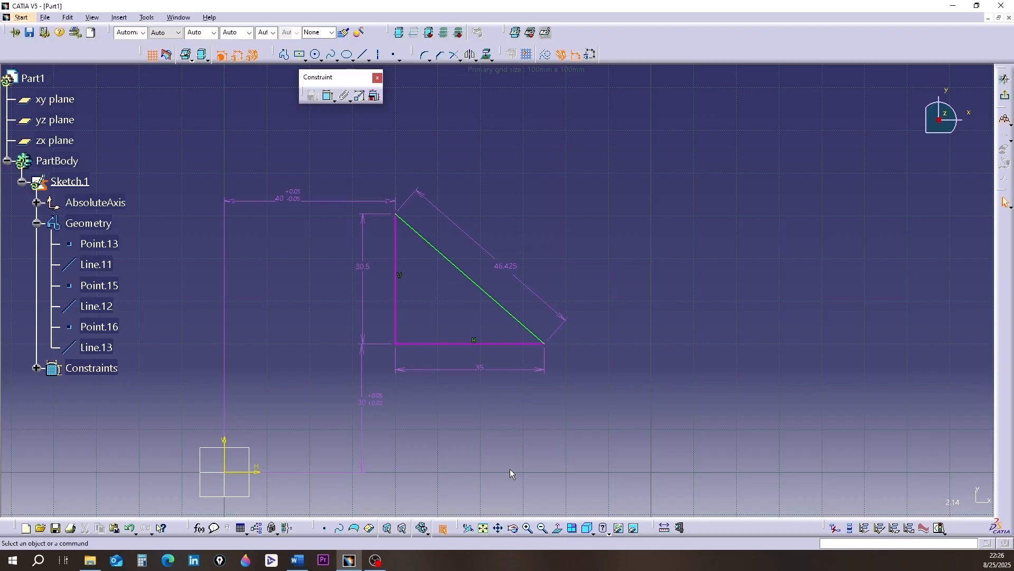
click(478, 369)
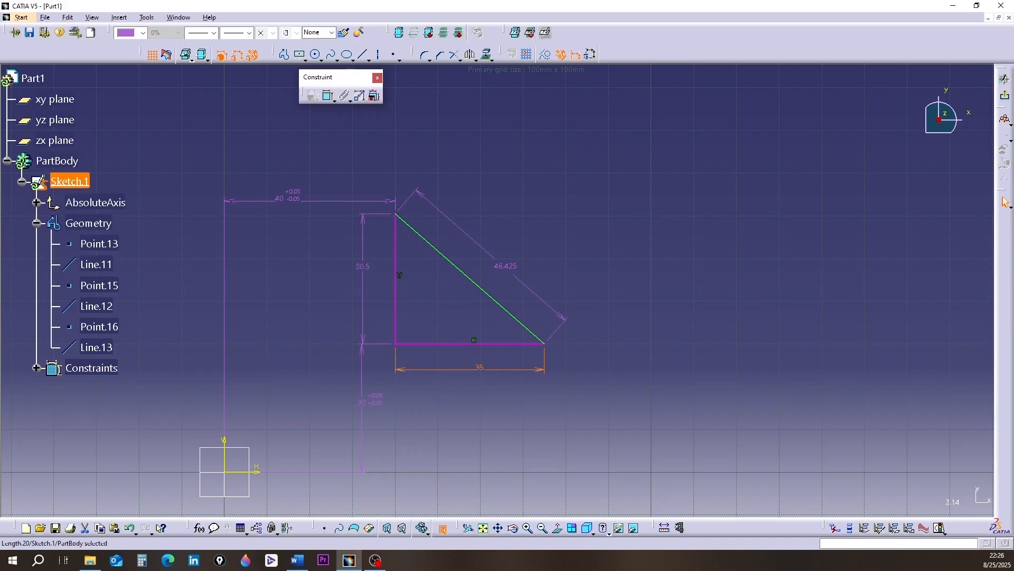
key(Escape)
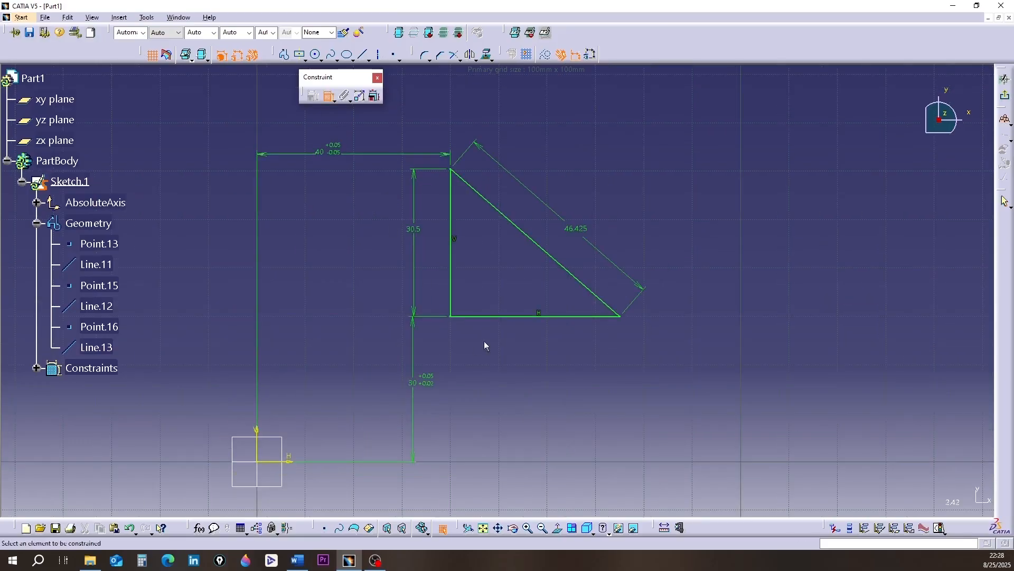
Step: Add a redundant offset between the vertical axis and the triangle's right-angle corner point, and delete that extra dimension
click(453, 318)
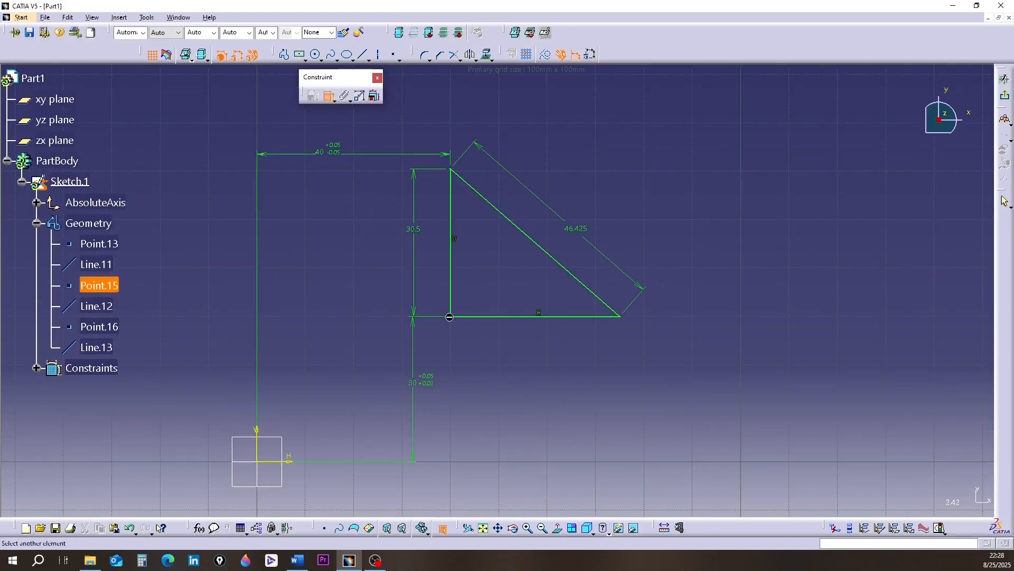
click(258, 448)
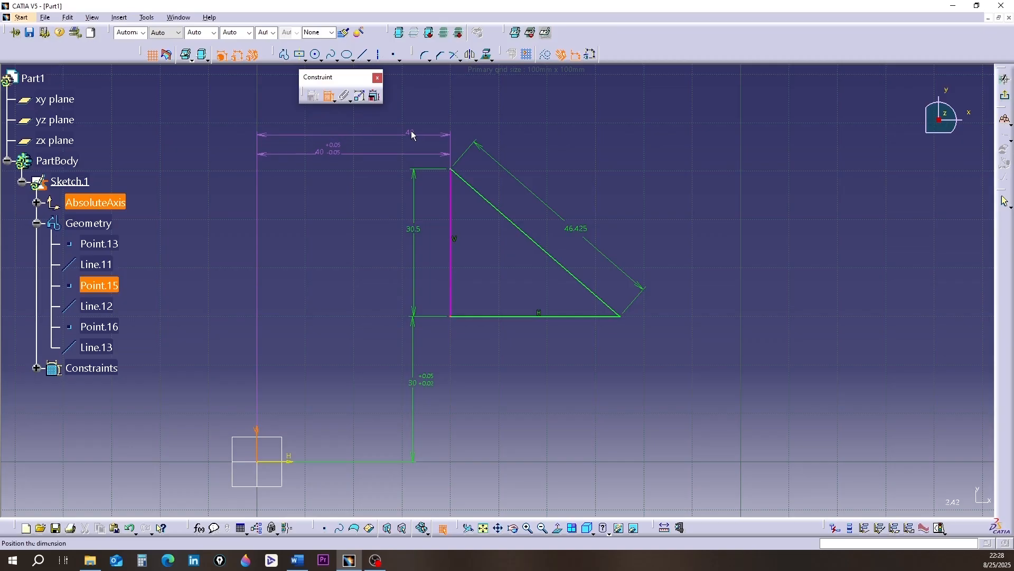
click(411, 131)
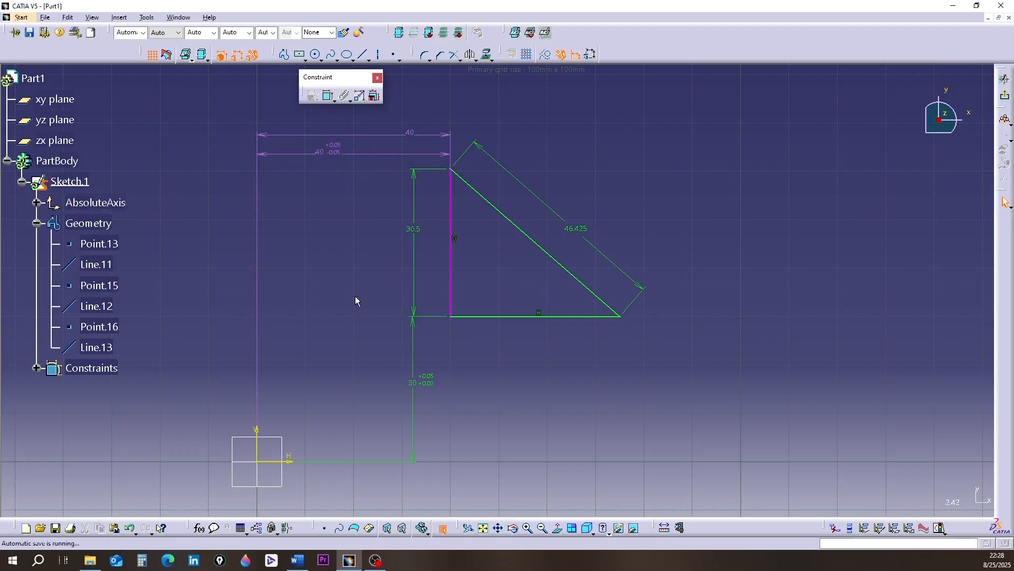
click(413, 133)
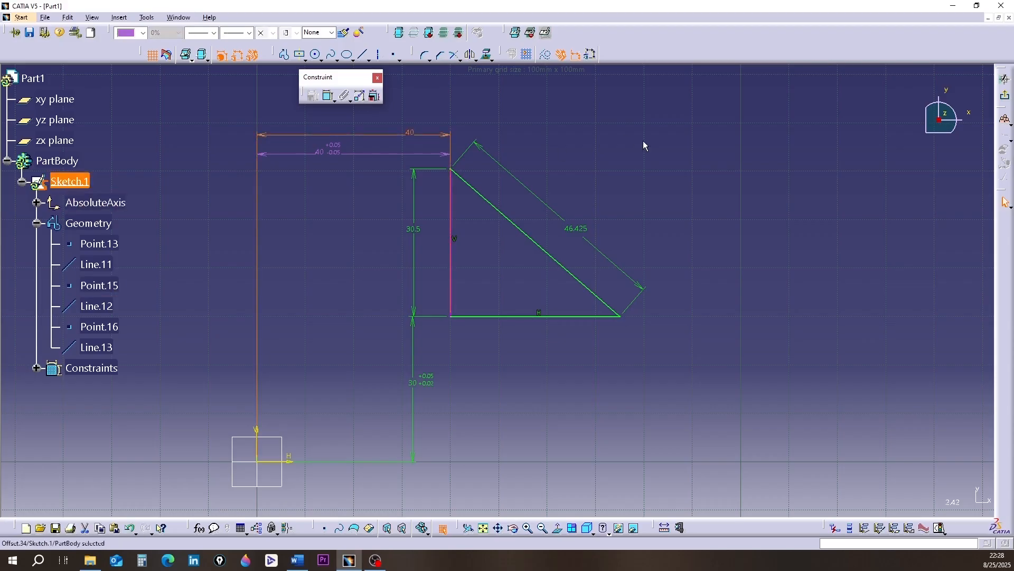
key(Delete)
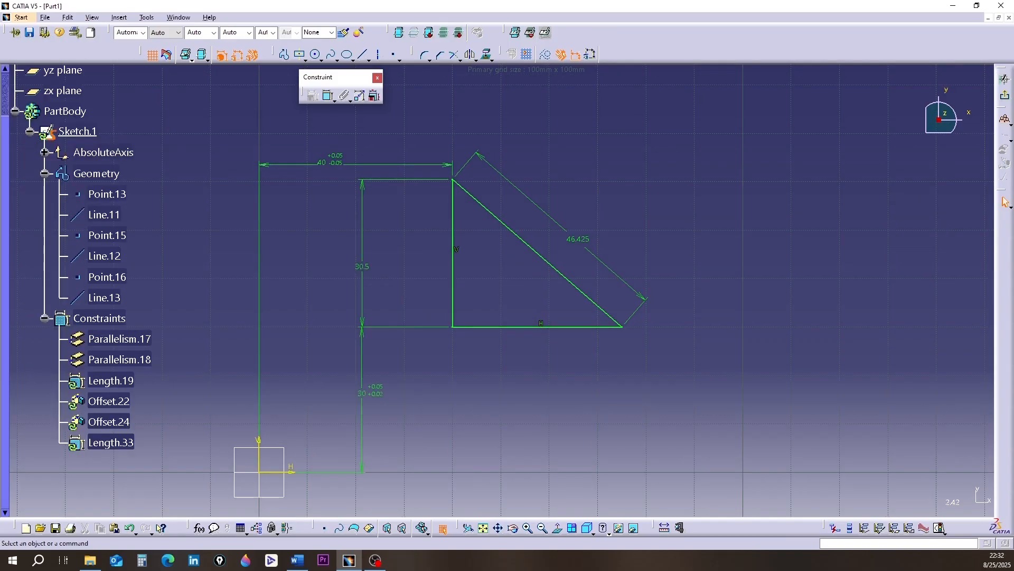
Step: Constrain the hypotenuse to the vertical axis with a distance constraint instead of an angle
click(328, 95)
click(579, 290)
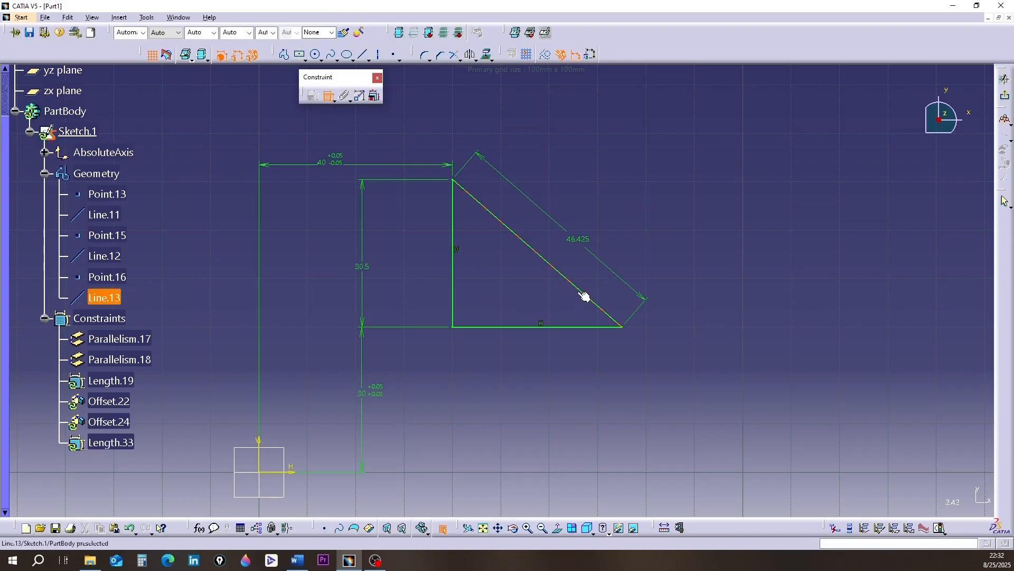
click(260, 451)
right_click(451, 394)
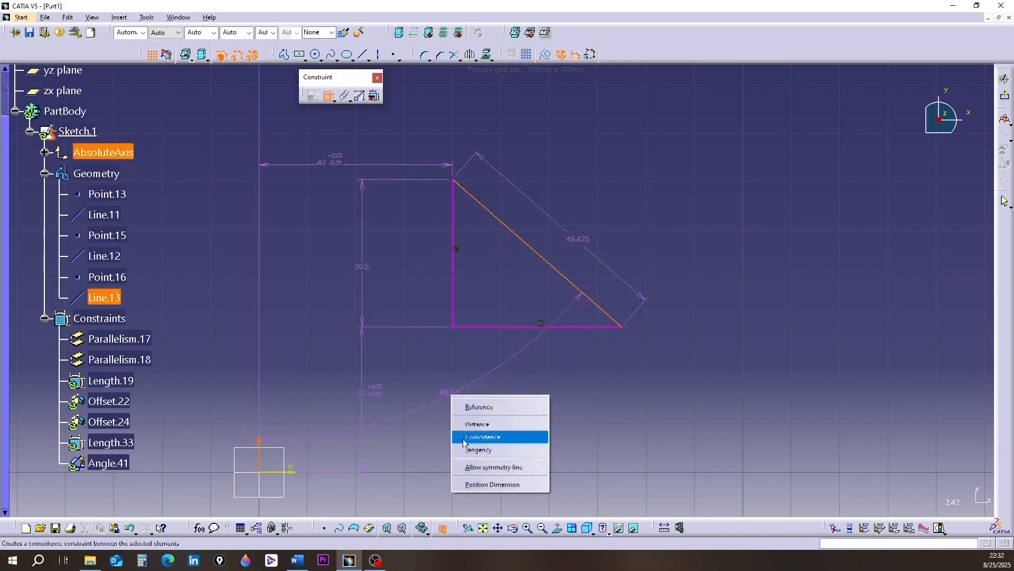
click(478, 428)
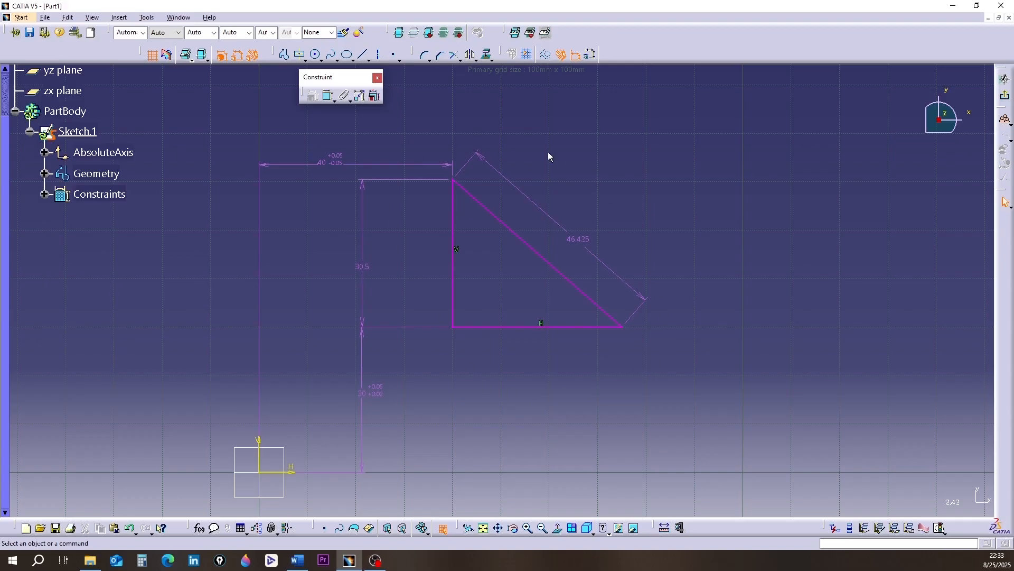
Step: Expand the sketch's constraints and inspect the graphic properties of the offset between the vertical axis and the hypotenuse
click(46, 195)
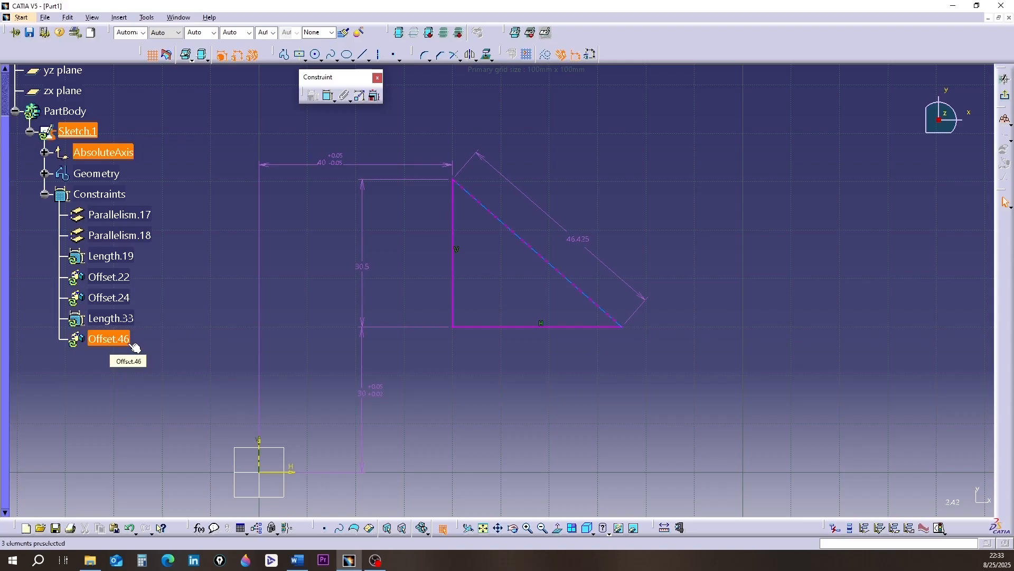
right_click(110, 339)
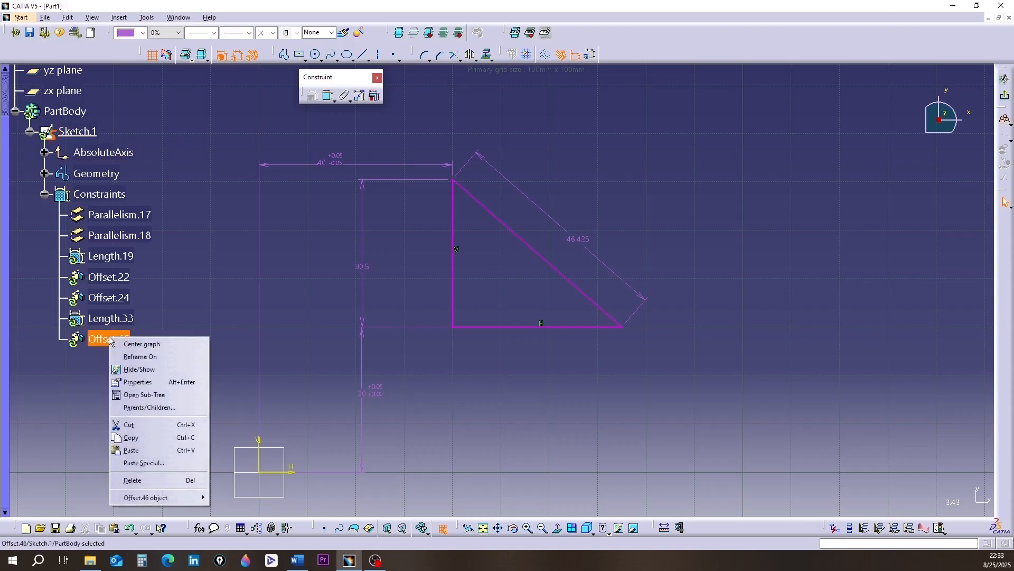
click(137, 382)
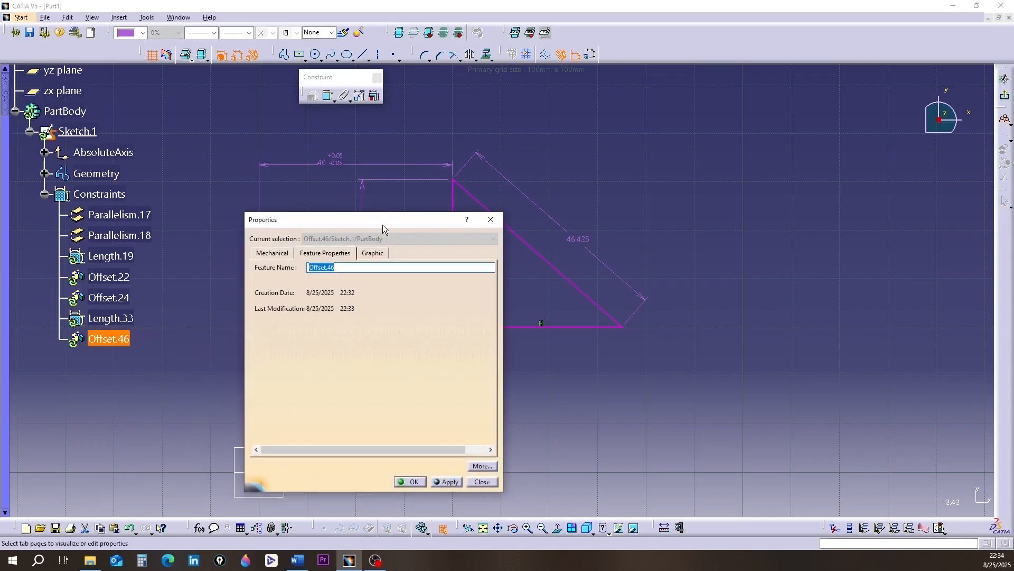
drag(382, 223, 367, 208)
click(359, 238)
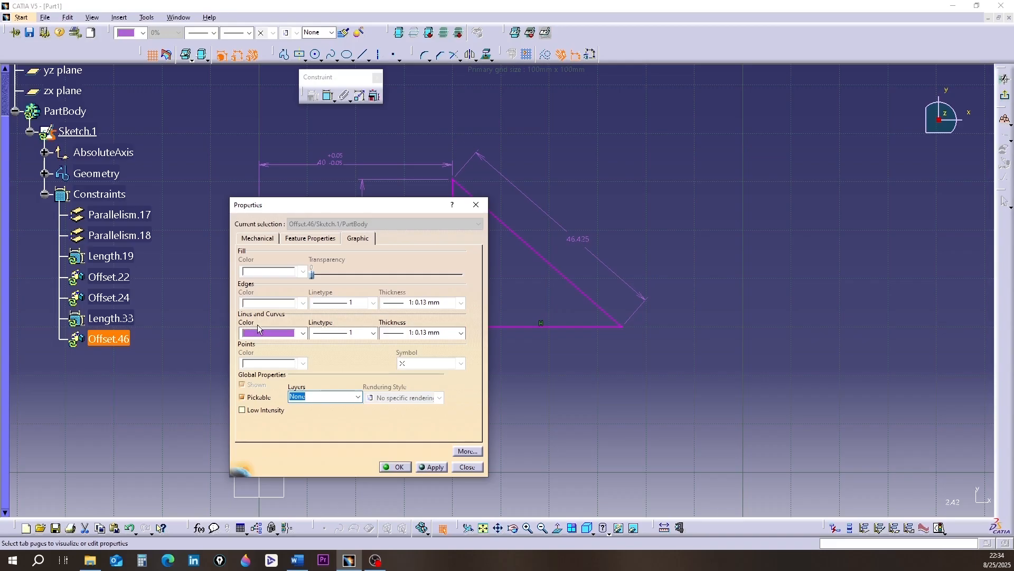
click(398, 467)
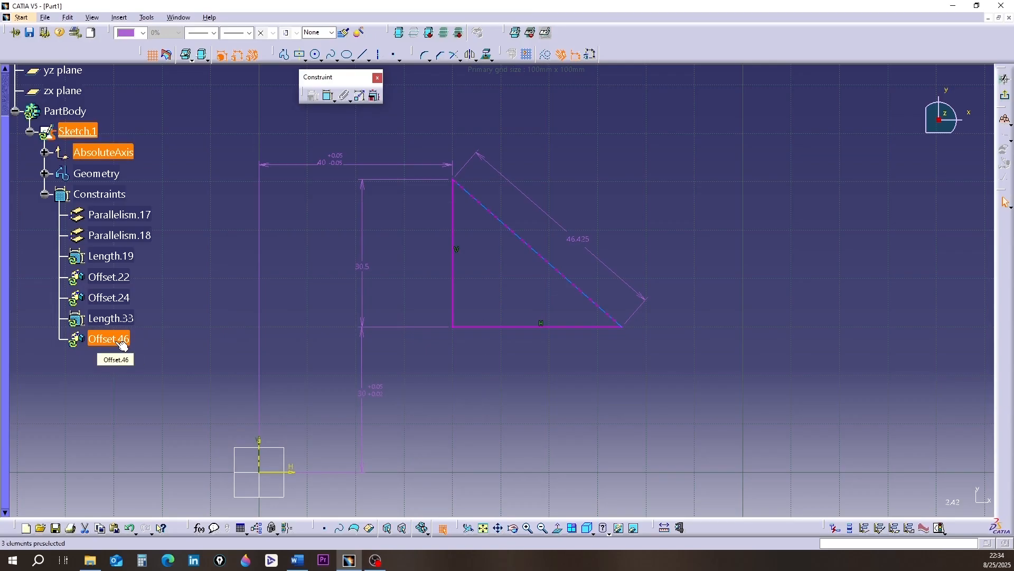
Step: Delete the offset constraint between the vertical axis and the hypotenuse, and undo the deletion
key(Delete)
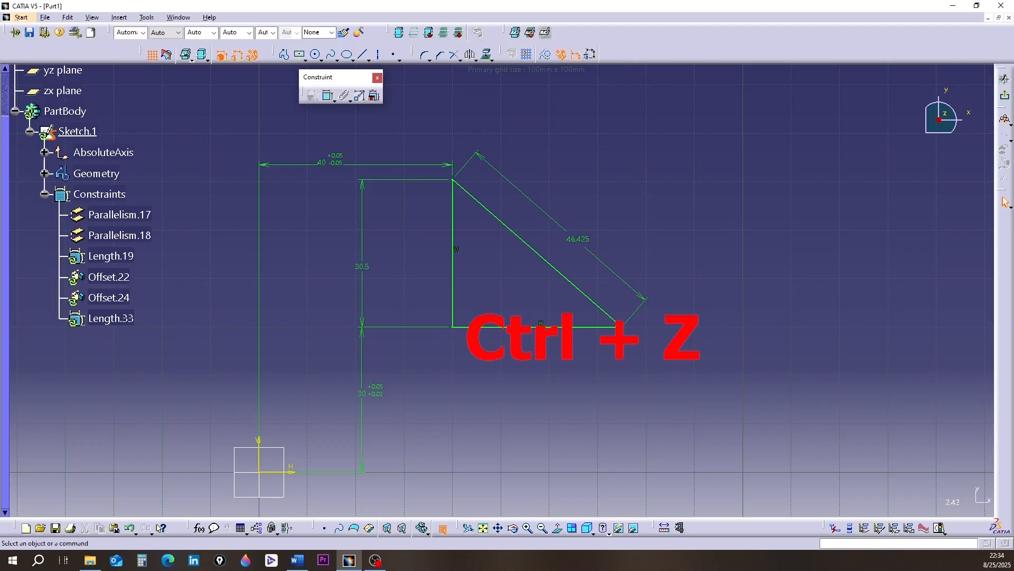
key(ctrl+z)
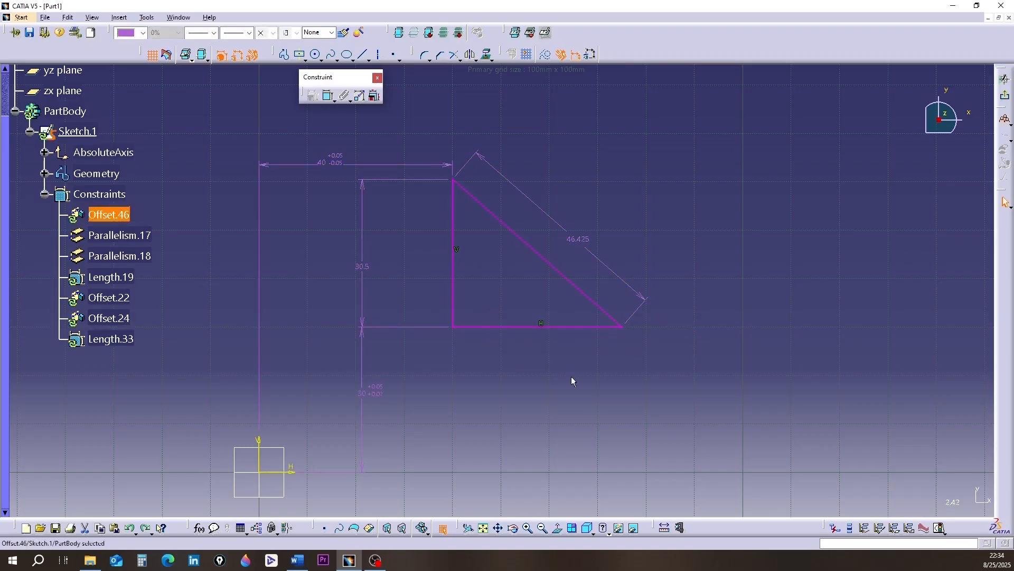
click(182, 354)
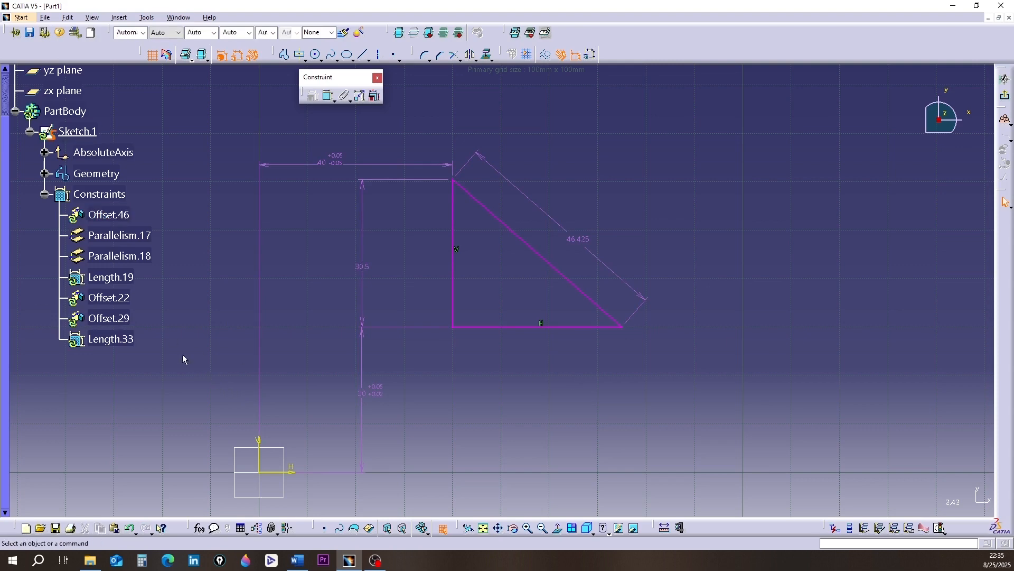
Step: Inspect the graphic properties of the offset constraint between the horizontal axis and the triangle's base
click(111, 323)
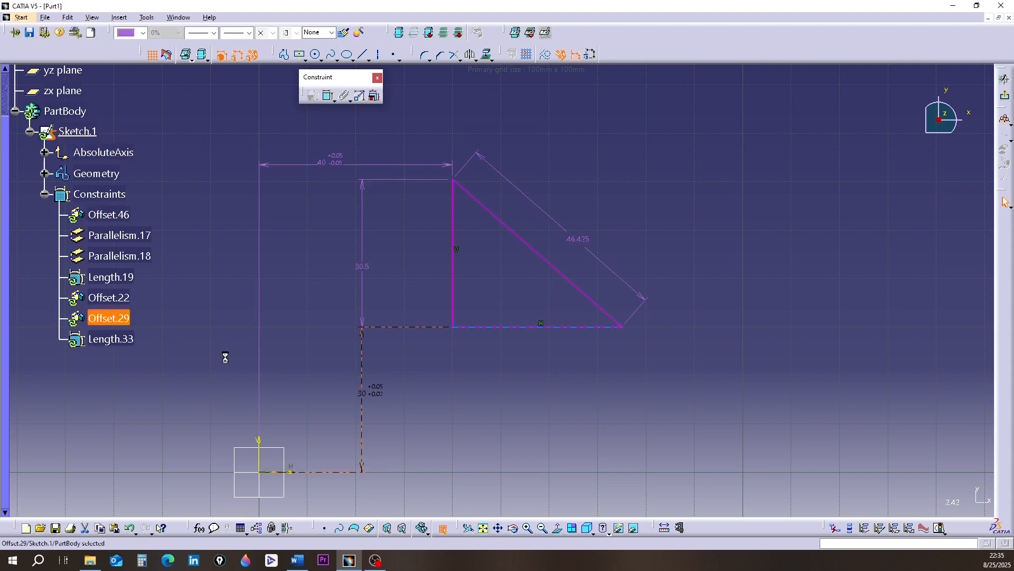
right_click(108, 319)
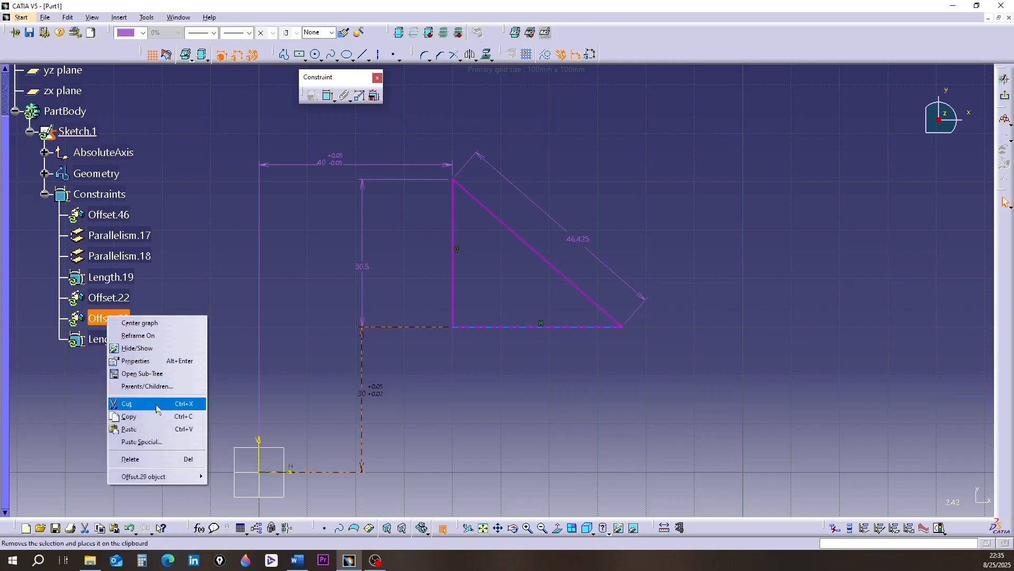
click(136, 361)
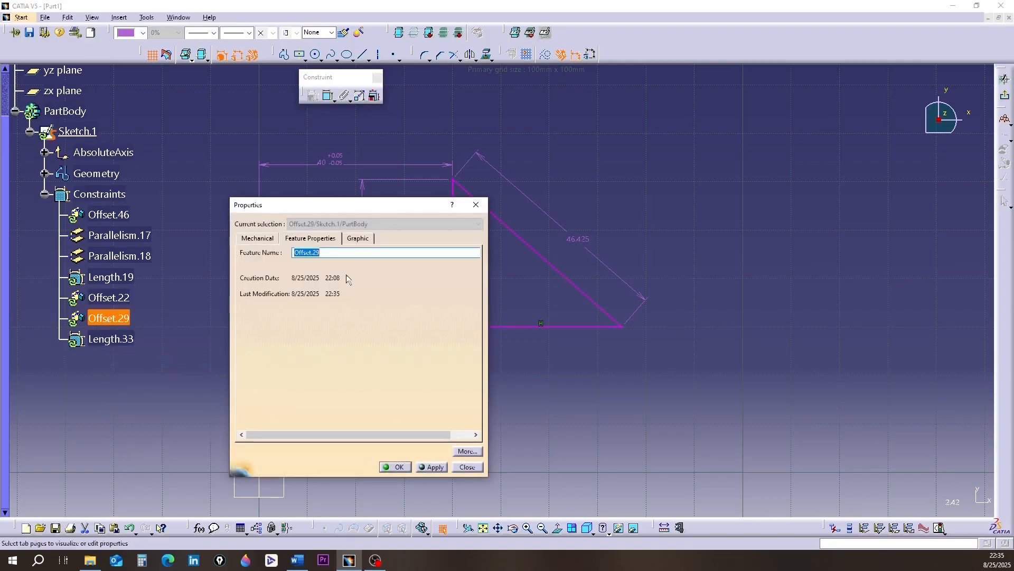
click(356, 238)
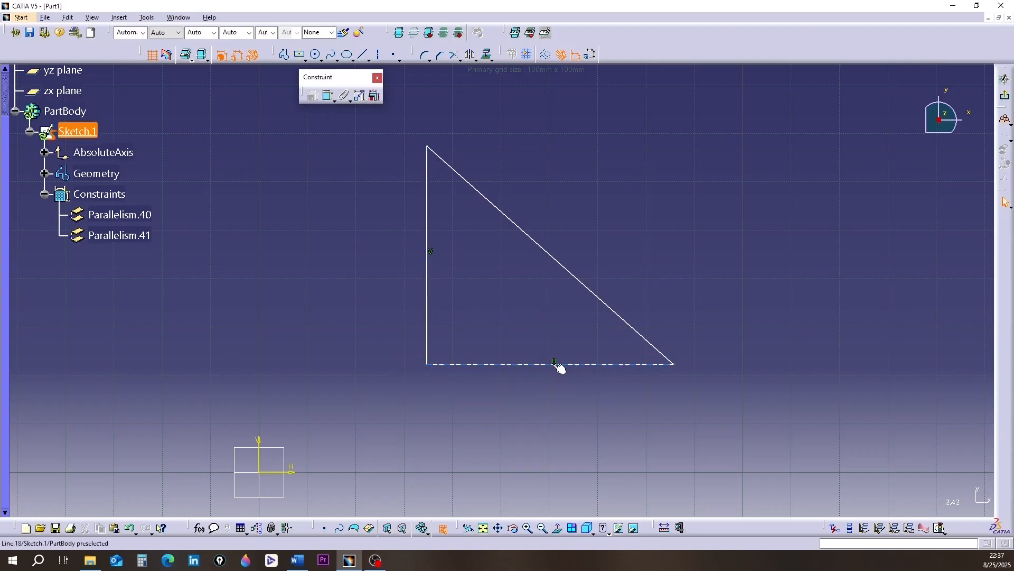
Step: Dimension the lengths of the new triangle's vertical side and horizontal base
click(328, 96)
click(429, 290)
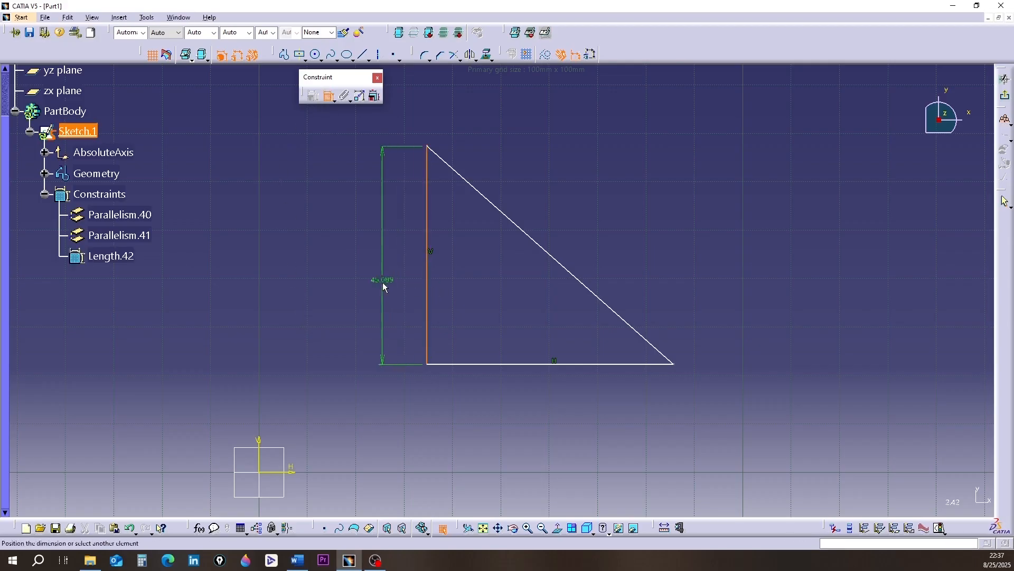
click(383, 282)
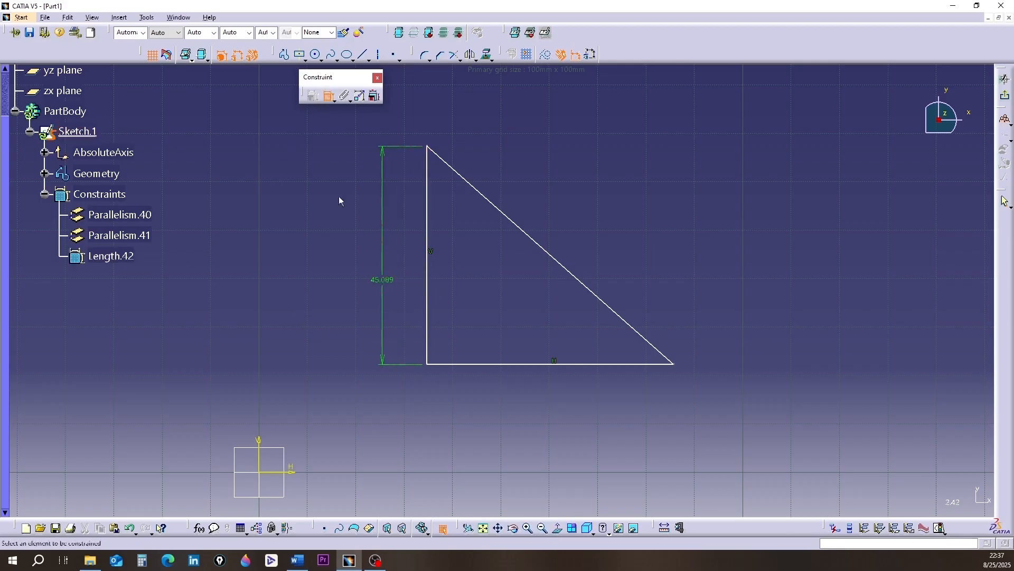
click(472, 364)
click(478, 411)
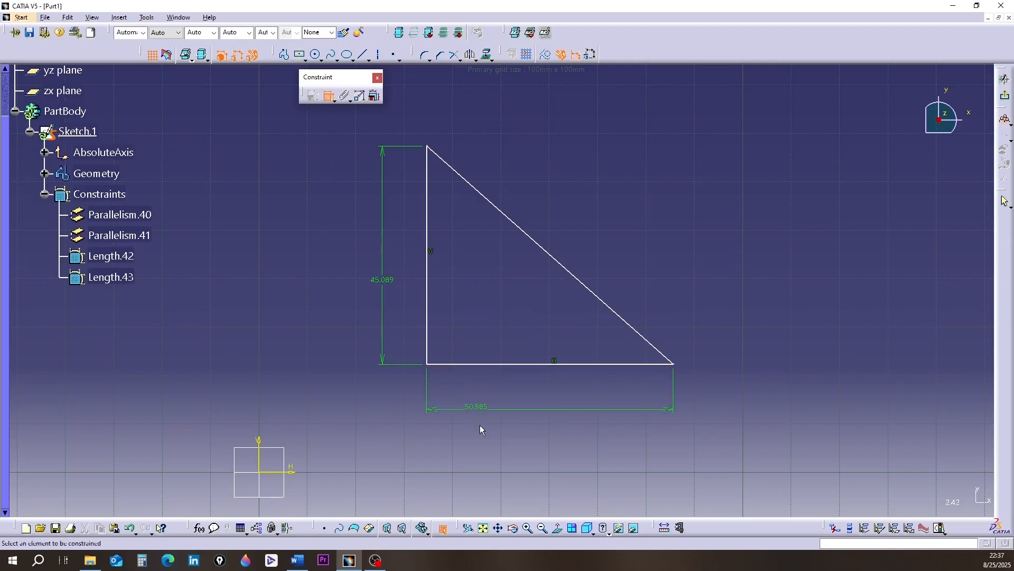
Step: Add a redundant length dimension to the triangle's hypotenuse and delete it again
click(329, 96)
click(328, 96)
click(555, 261)
click(586, 233)
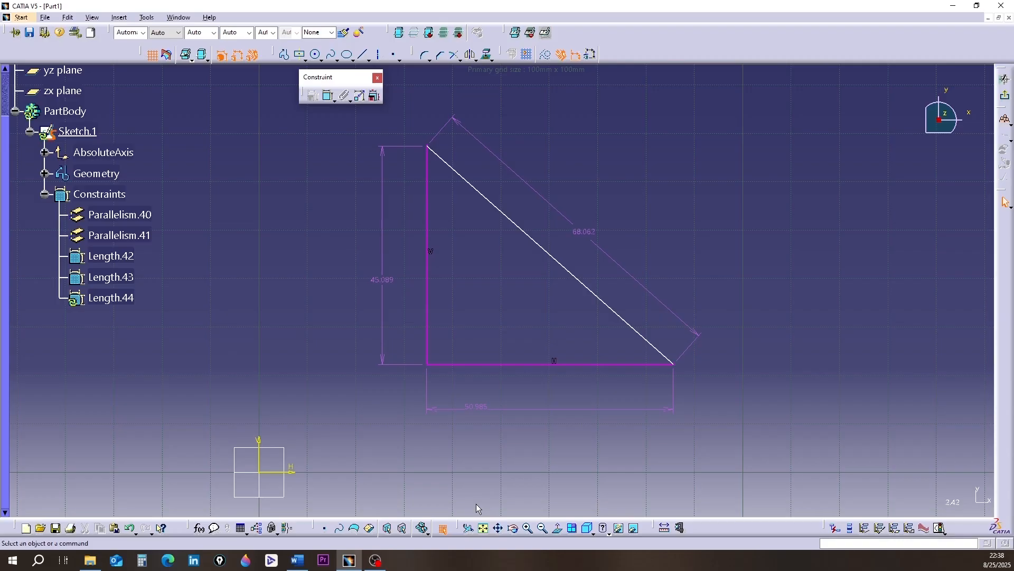
click(585, 230)
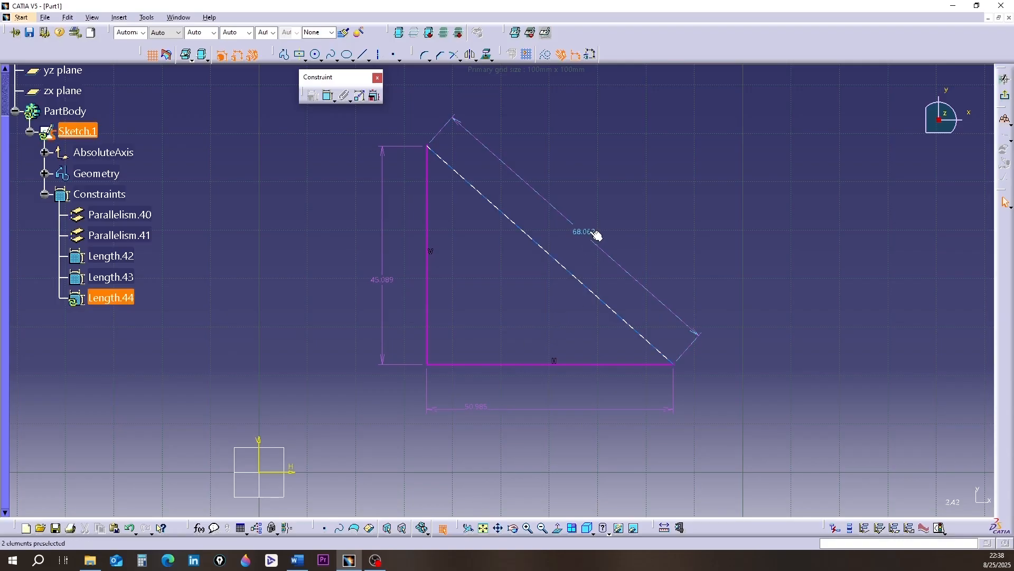
key(Delete)
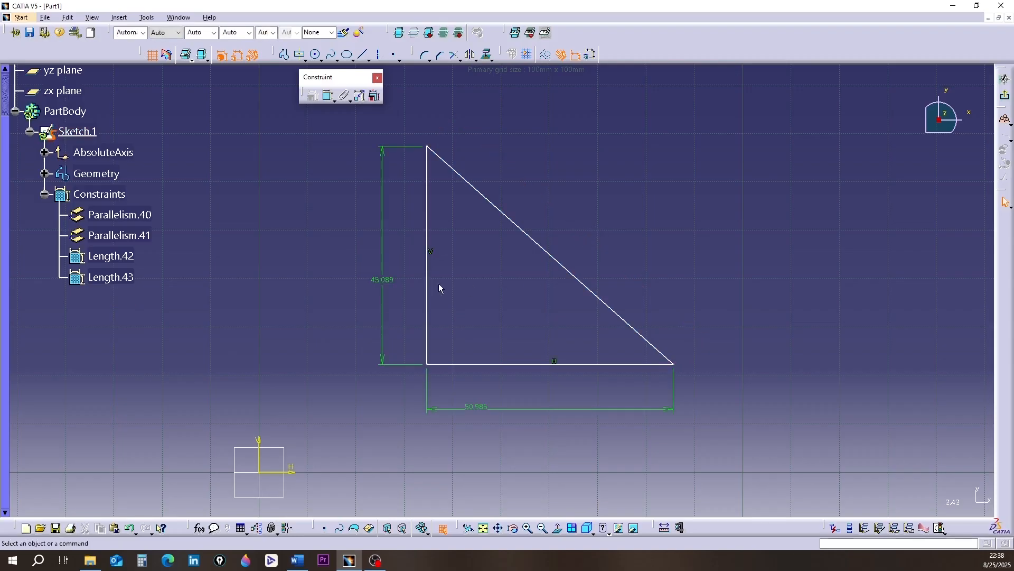
Step: Set the length of the triangle's vertical side to 25 mm
double_click(389, 278)
drag(605, 351, 421, 298)
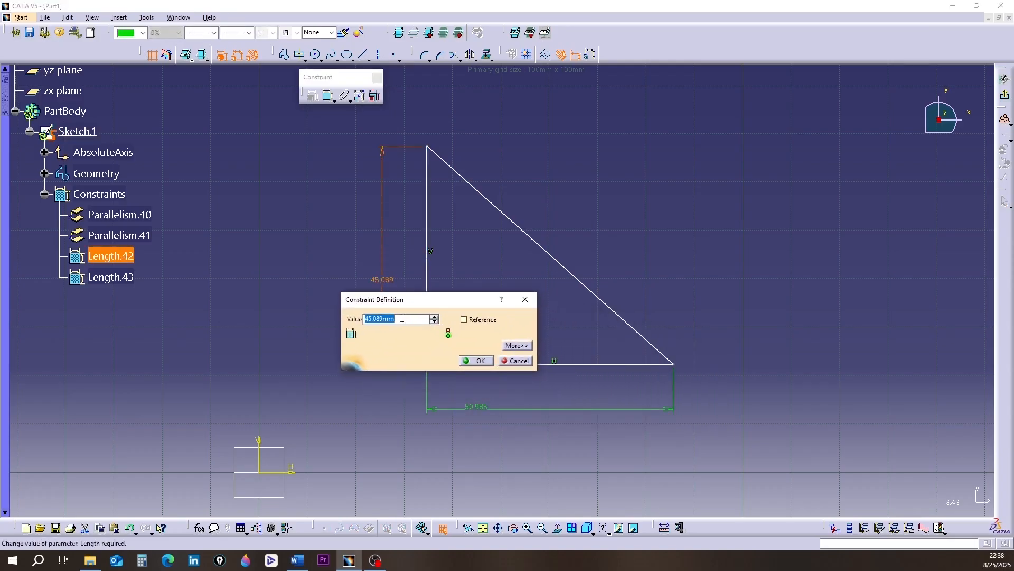
text(25)
click(477, 362)
Step: Set the length of the triangle's horizontal base to 25 mm
double_click(480, 410)
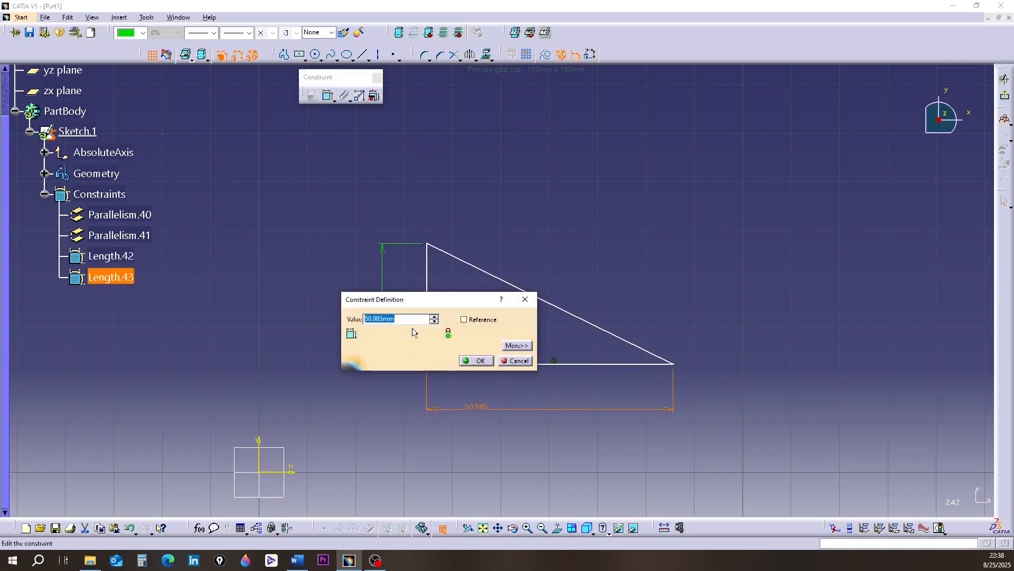
drag(416, 300, 479, 422)
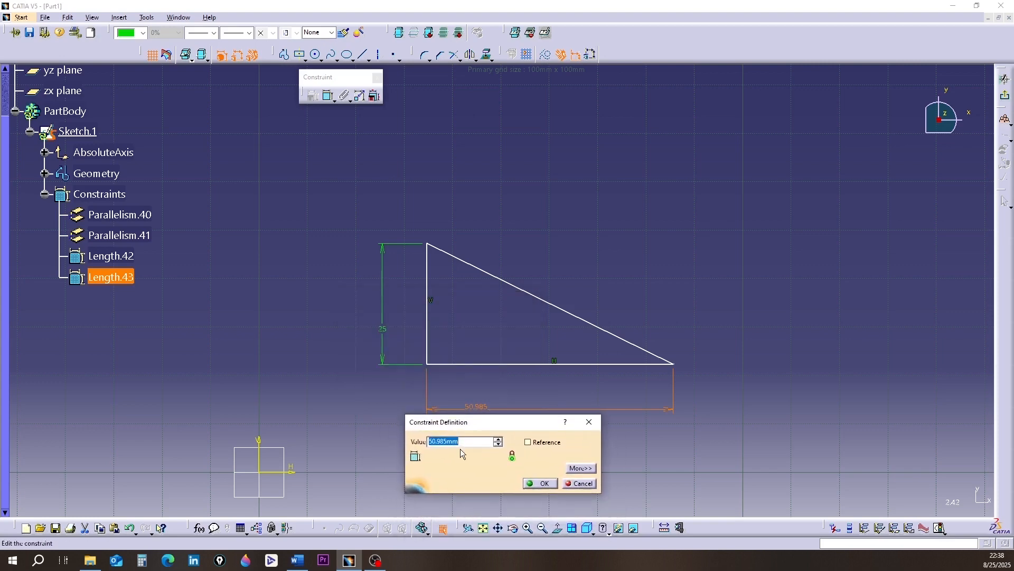
text(25)
click(540, 483)
click(526, 460)
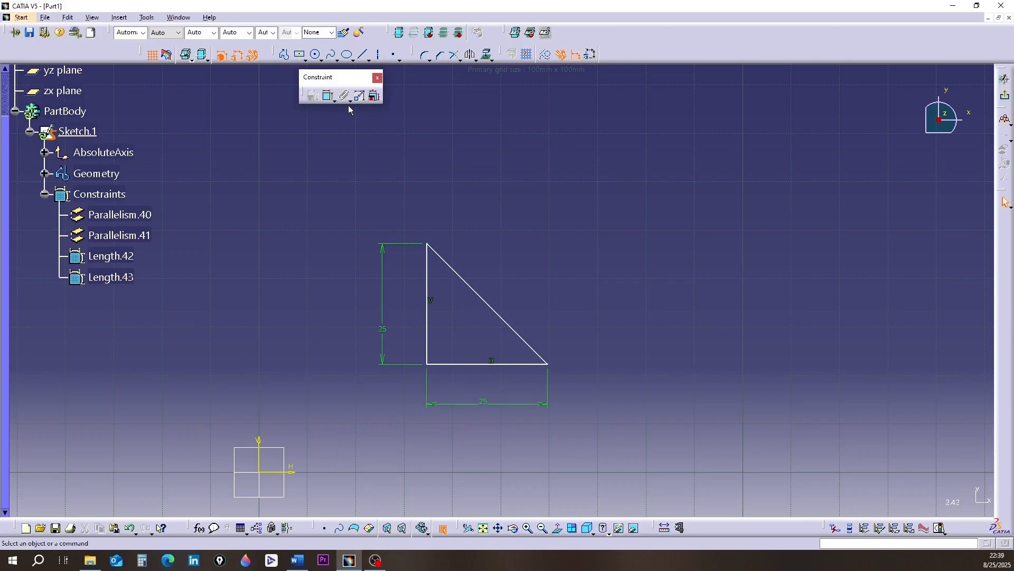
Step: Add a length dimension to the hypotenuse and set it to 50 mm, conflicting with the two 25 mm sides
click(328, 96)
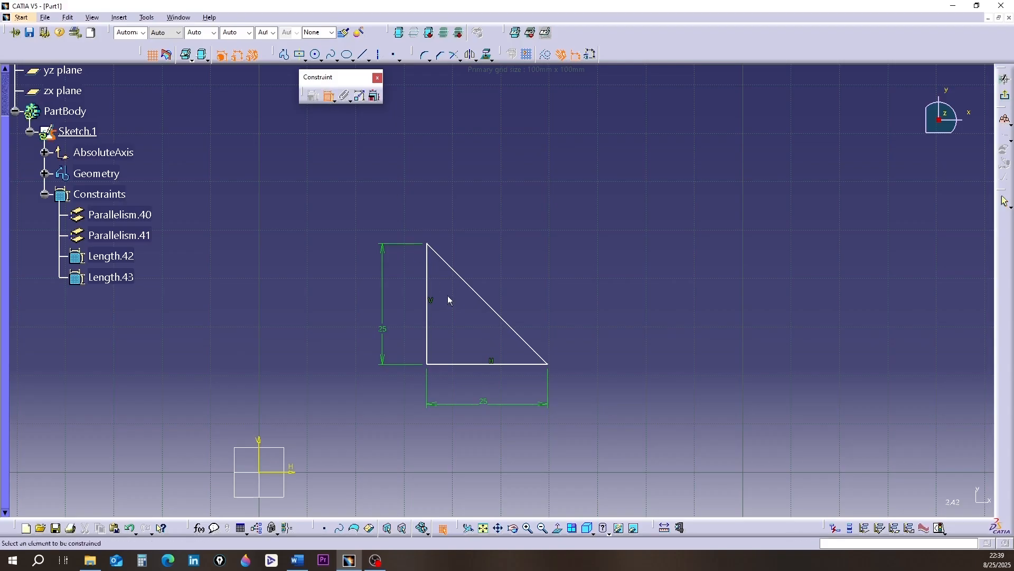
click(490, 306)
click(513, 293)
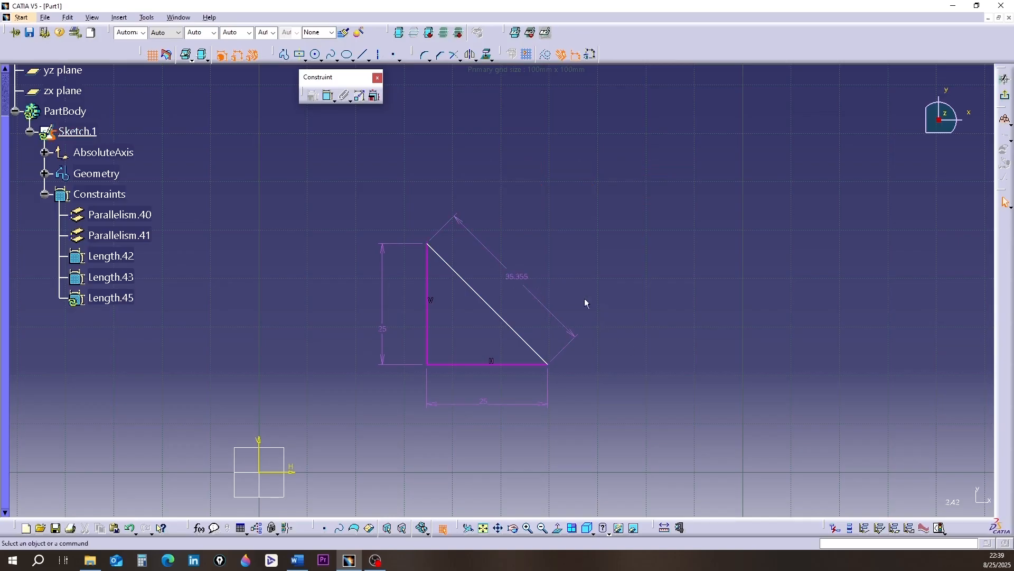
double_click(523, 276)
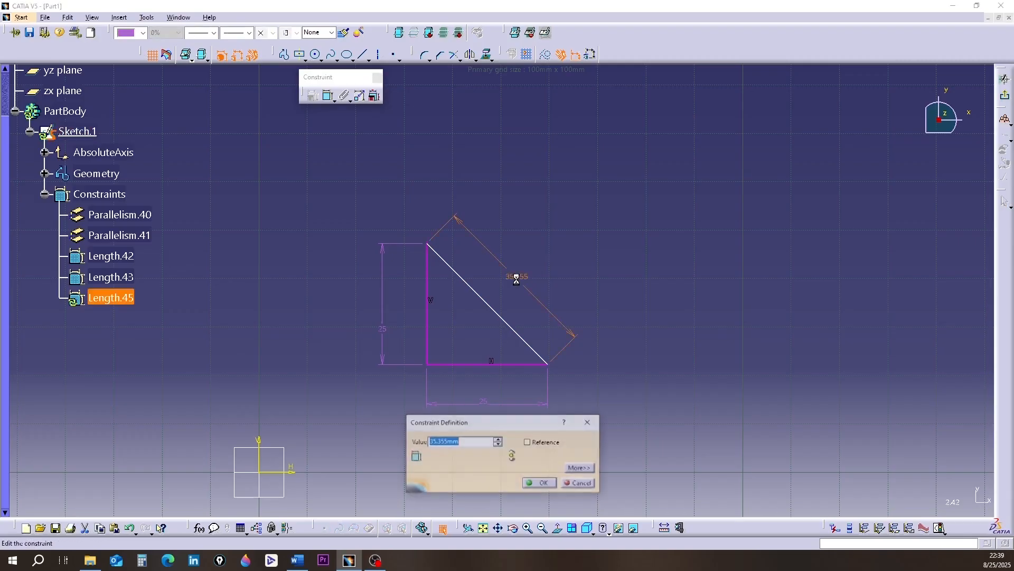
mouse_move(505, 424)
mouse_down()
mouse_move(543, 331)
mouse_move(542, 296)
mouse_up()
text(50)
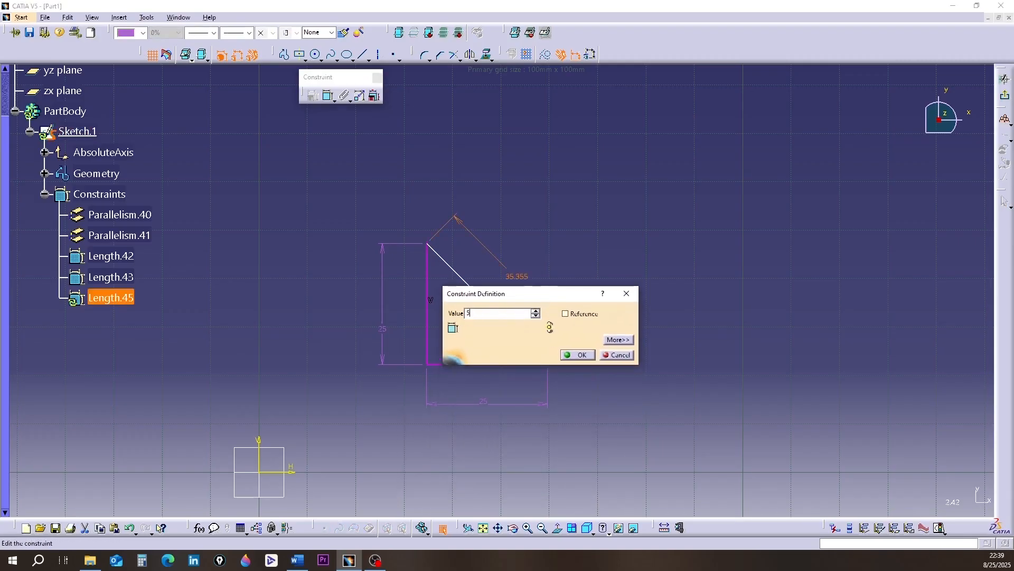
click(577, 354)
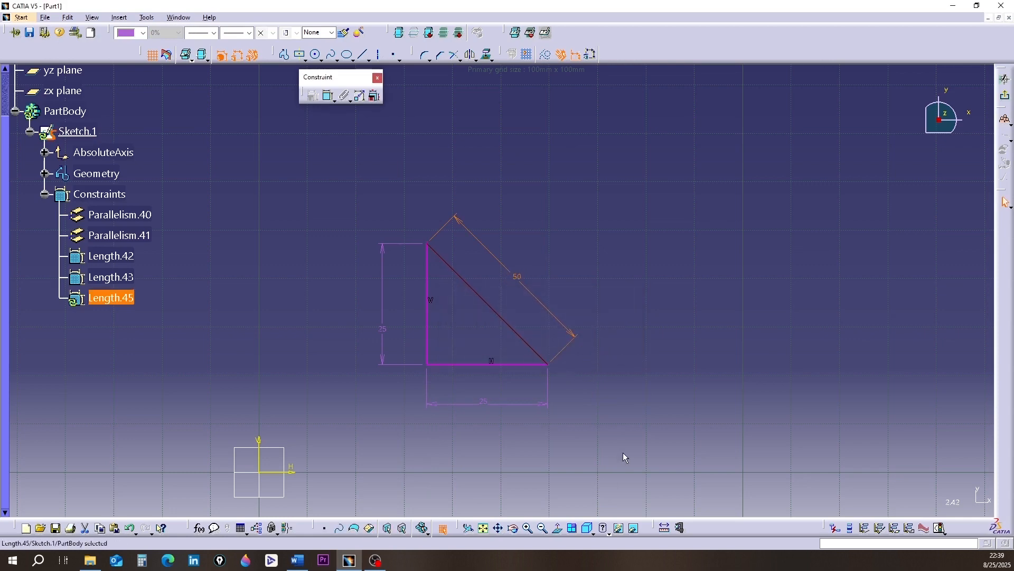
click(626, 387)
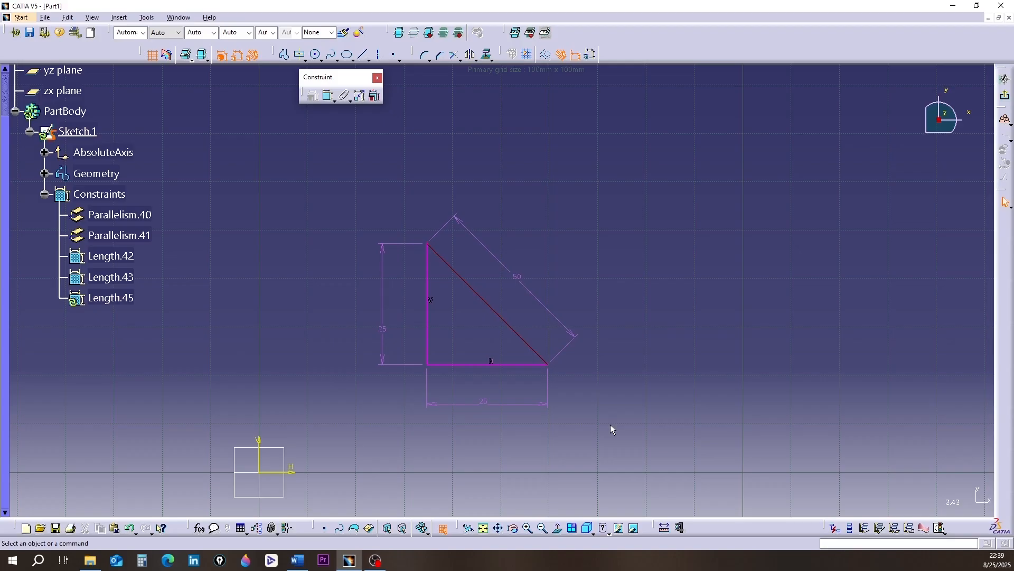
Step: Delete the over-constraining 50 mm length dimension from the triangle's hypotenuse
click(529, 282)
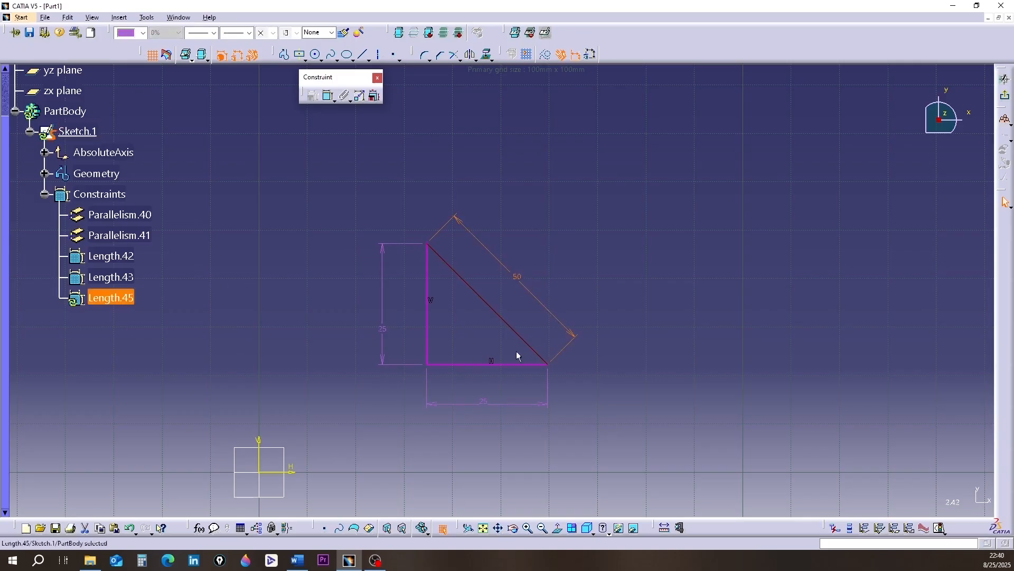
key(Delete)
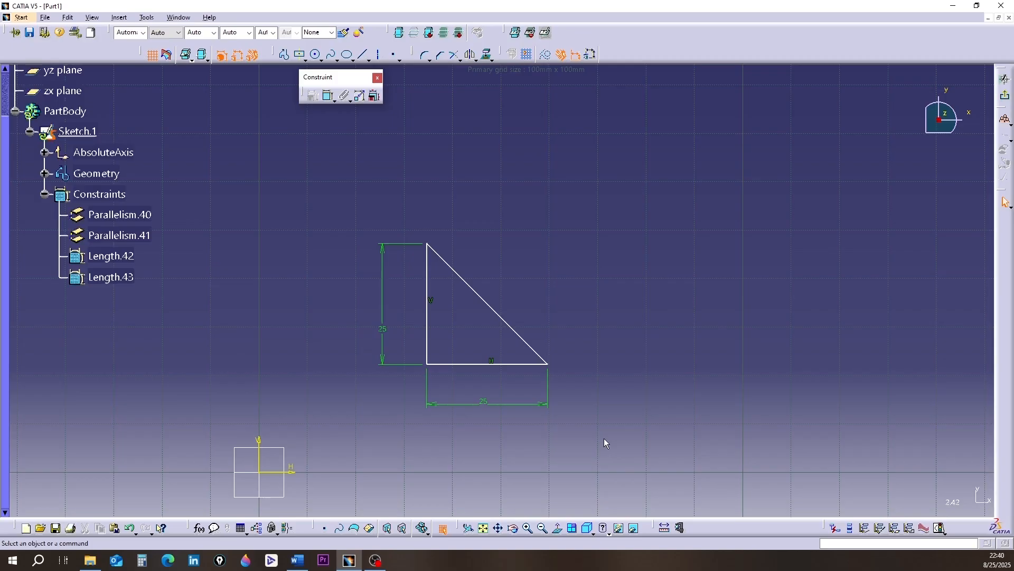
scroll(604, 439, down, 2)
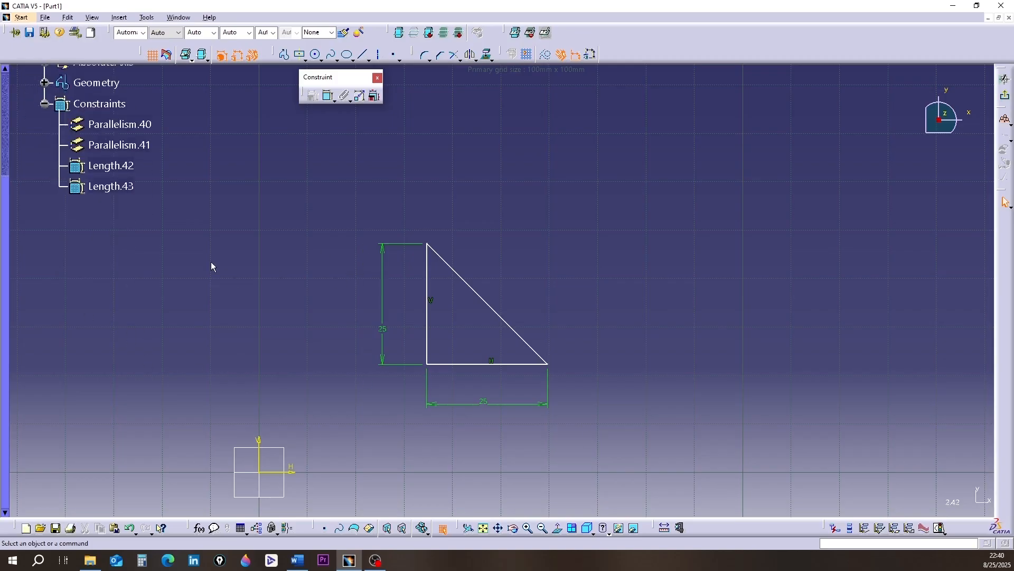
scroll(211, 262, up, 3)
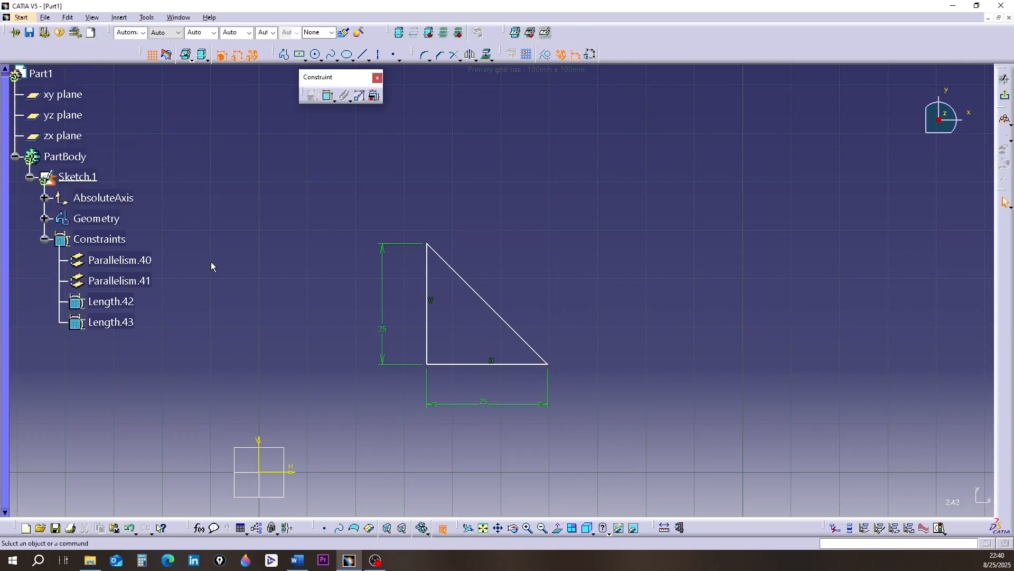